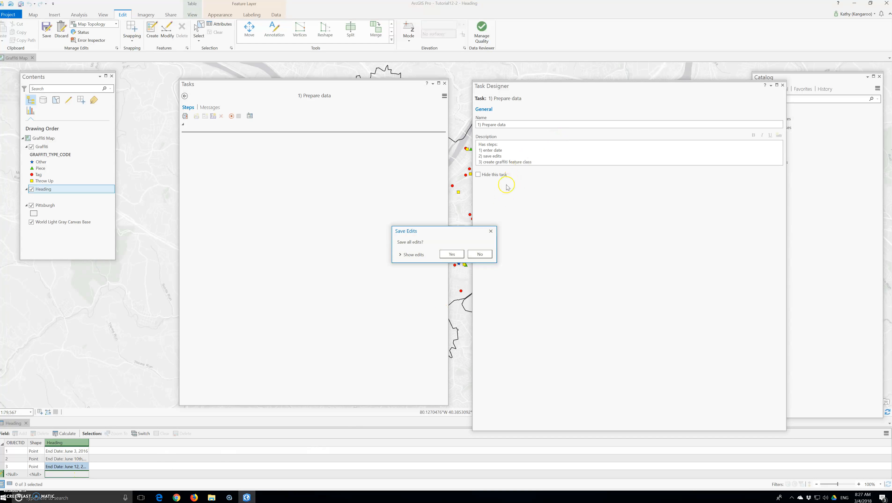
# - Save all pending edits and close the Heading attribute table
pyautogui.click(449, 255)
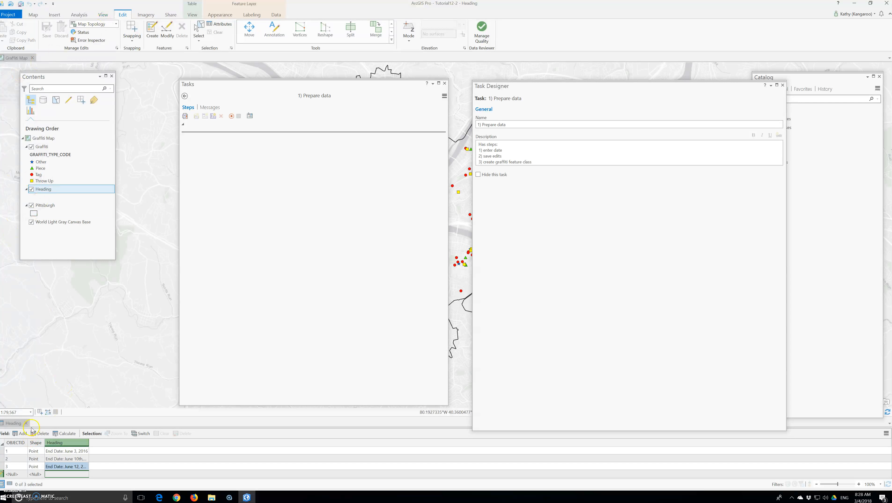
pyautogui.click(26, 423)
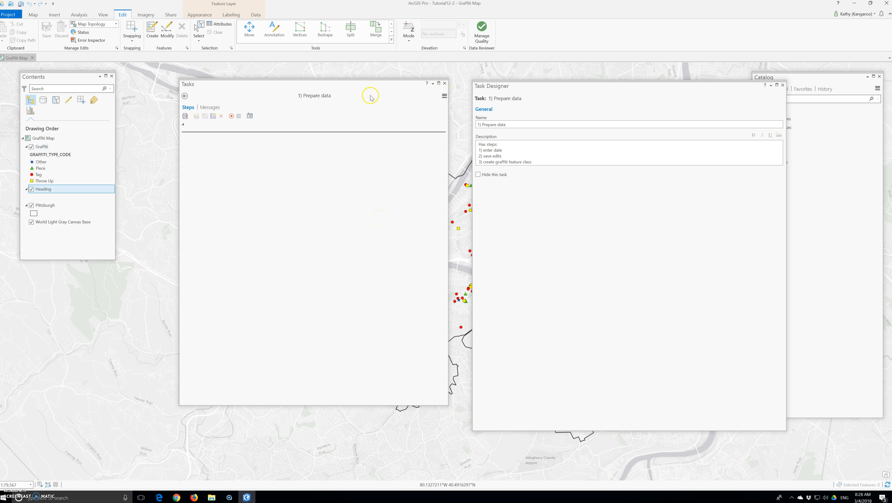
# - Exit the task designer and review the descriptions of the 1) Prepare data and Enter Date tasks
pyautogui.click(442, 97)
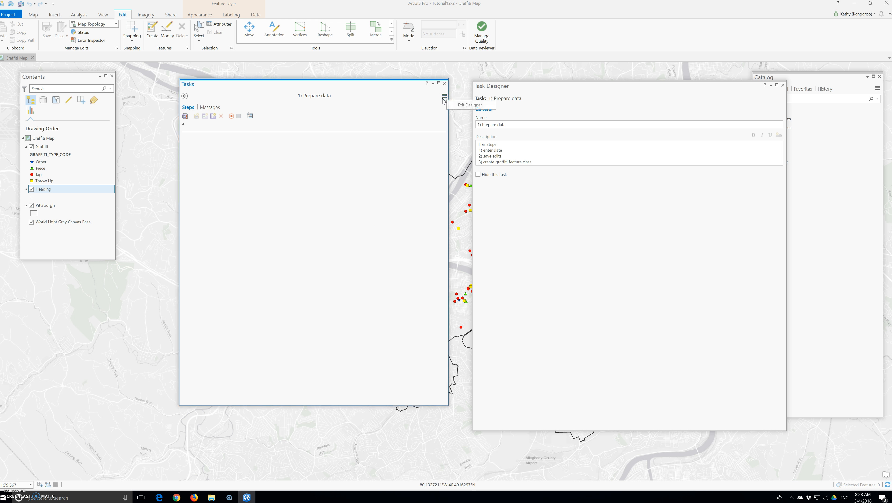
pyautogui.click(465, 105)
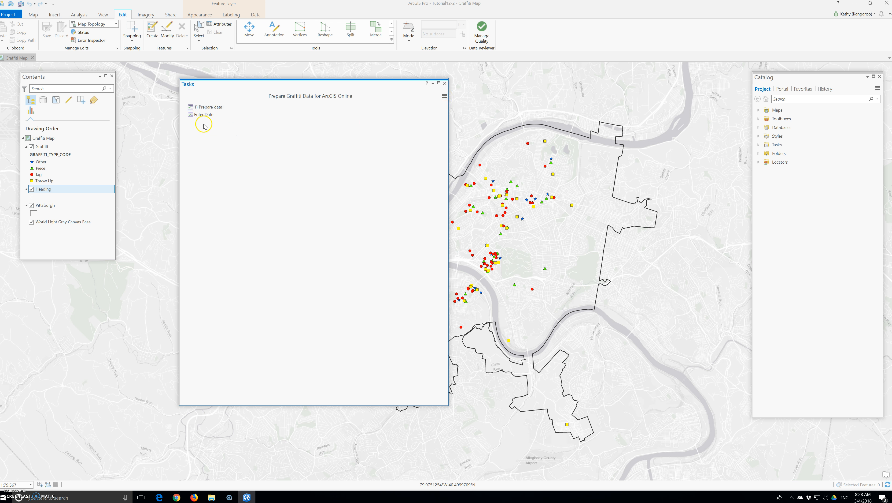
pyautogui.click(295, 114)
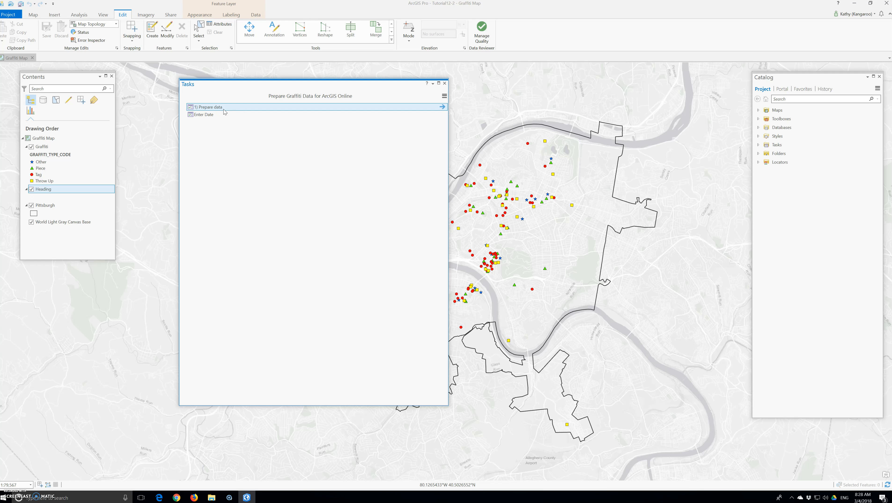
pyautogui.click(214, 115)
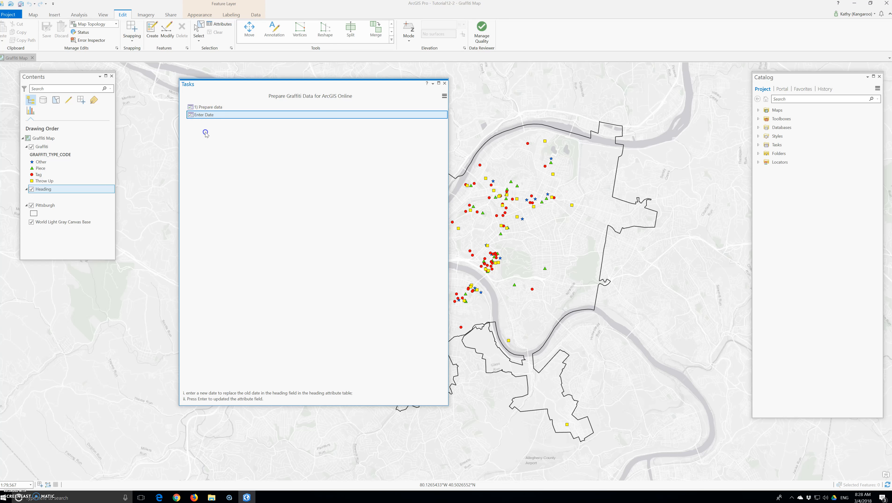
pyautogui.click(211, 107)
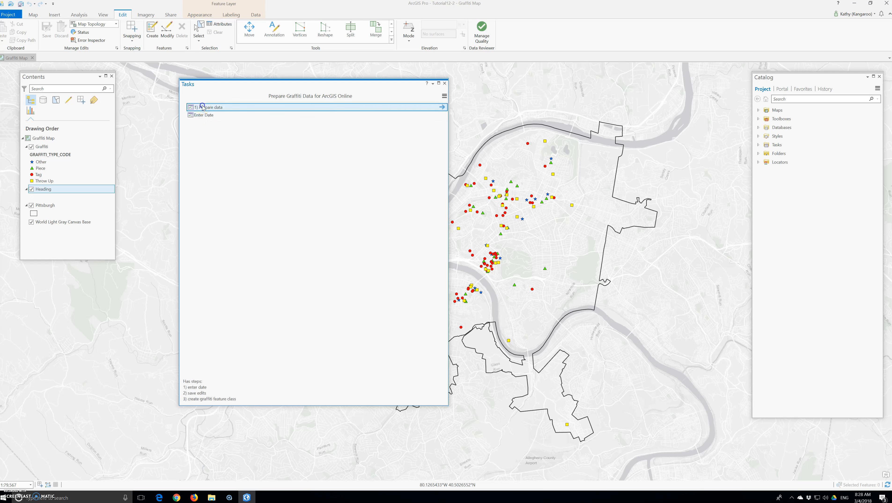
pyautogui.doubleClick(186, 82)
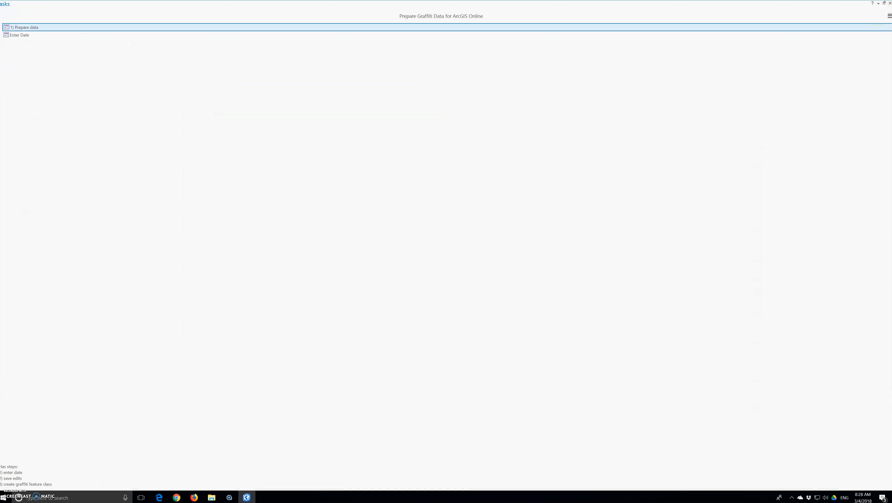
pyautogui.doubleClick(47, 7)
# - Open the graffiti task item for editing in the designer and add a new step to the 1) Prepare data task
pyautogui.click(444, 95)
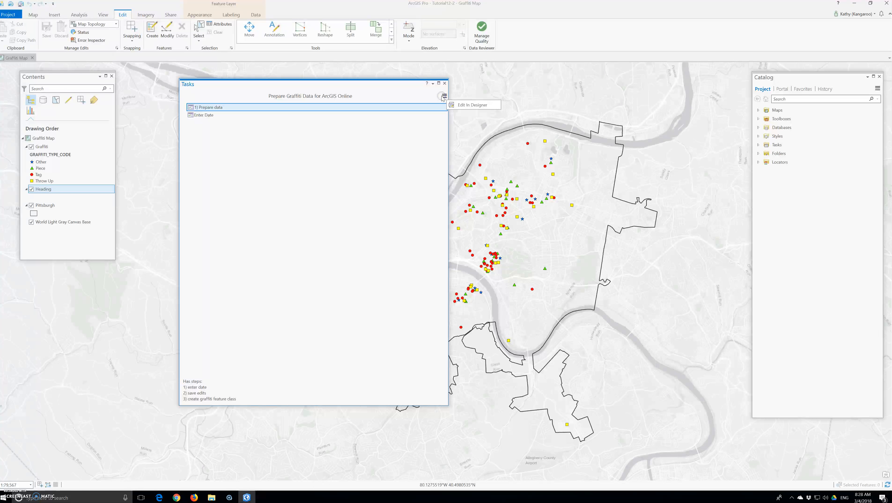
pyautogui.click(456, 105)
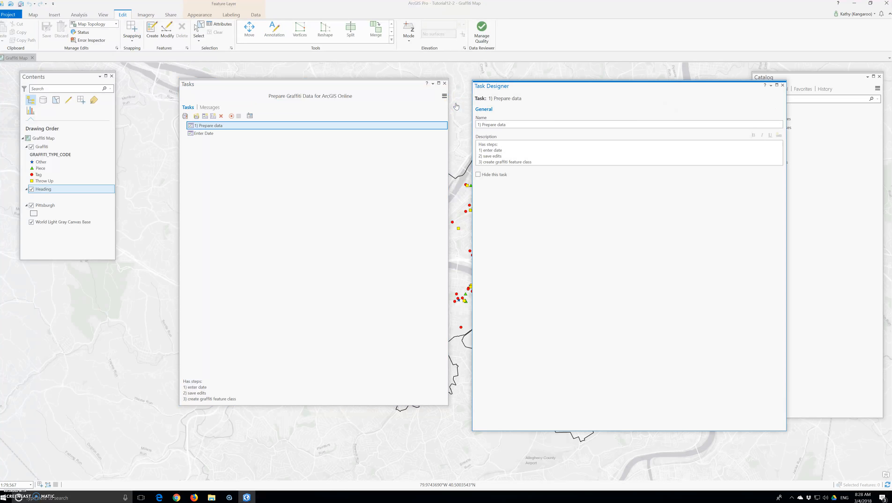
pyautogui.click(444, 97)
pyautogui.click(207, 133)
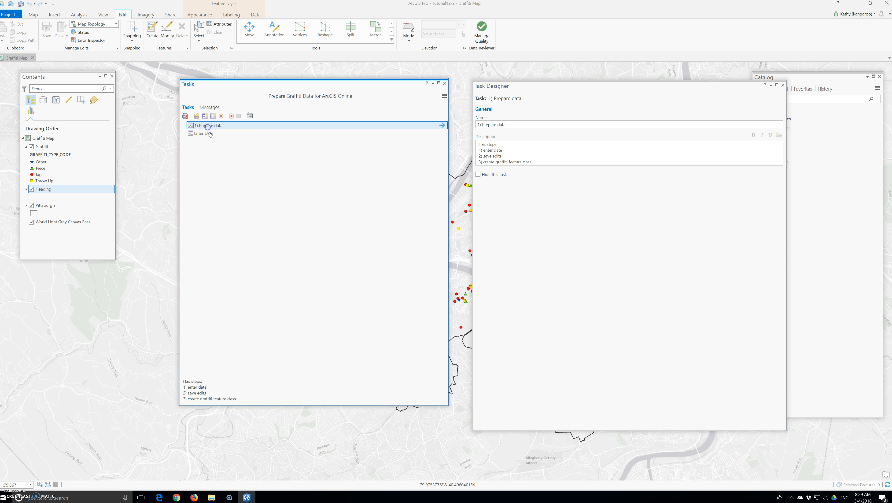
pyautogui.click(210, 126)
pyautogui.click(213, 116)
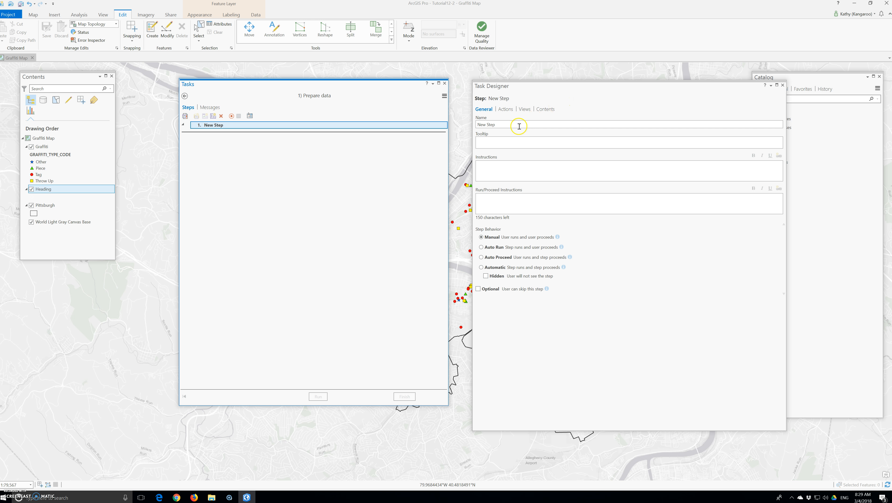
# - Name the new step Add Graffiti XY Event Data and set its step behavior to Auto Run
pyautogui.click(496, 124)
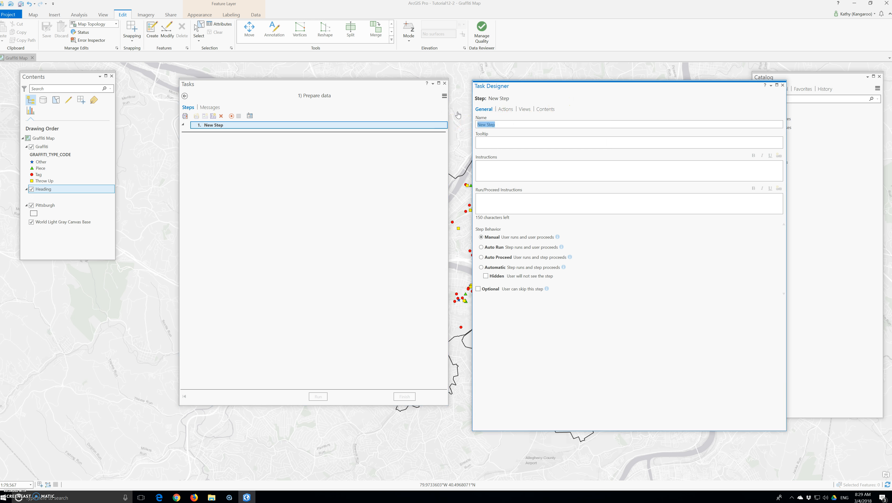
pyautogui.write('A')
pyautogui.write('dd Graffiti XY Event Data')
pyautogui.click(507, 219)
pyautogui.click(482, 247)
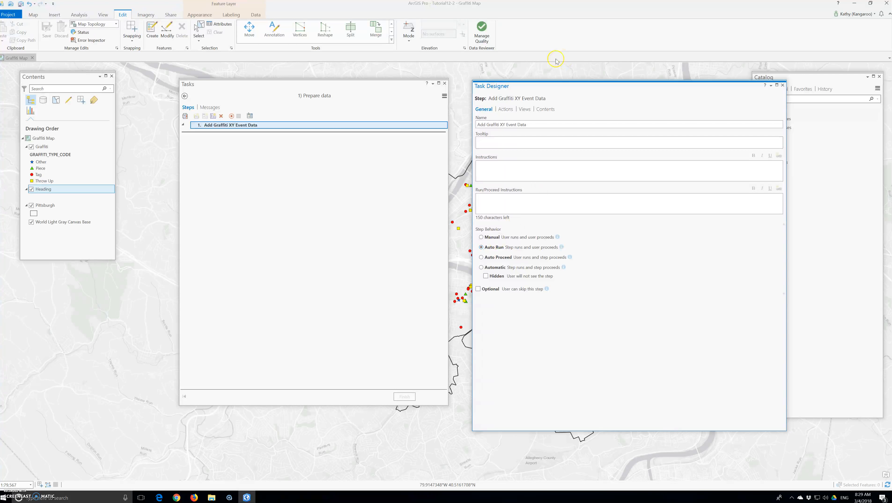
# - Set the command type of the Add Graffiti XY Event Data step's action to Geoprocessing Tool
pyautogui.click(506, 110)
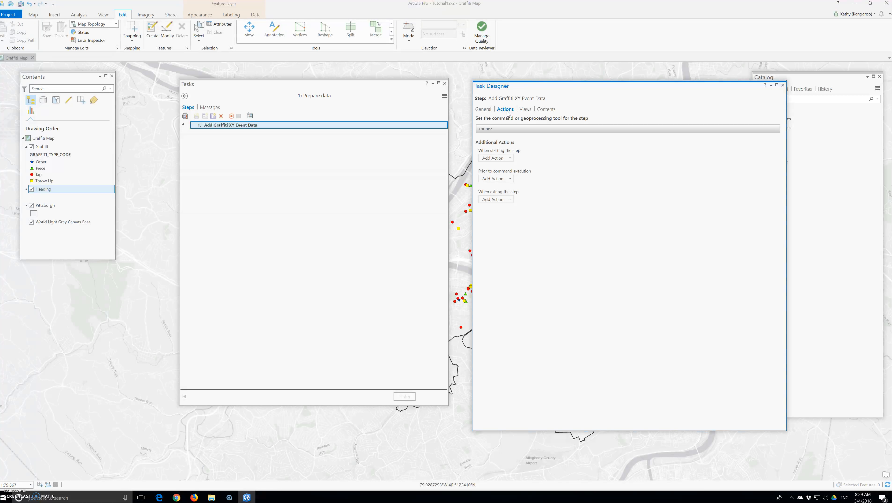
pyautogui.moveTo(531, 131)
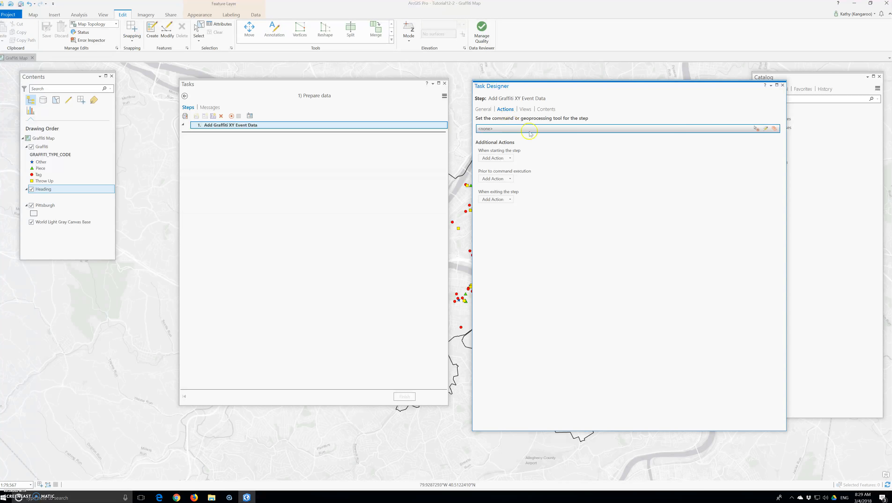
pyautogui.click(765, 129)
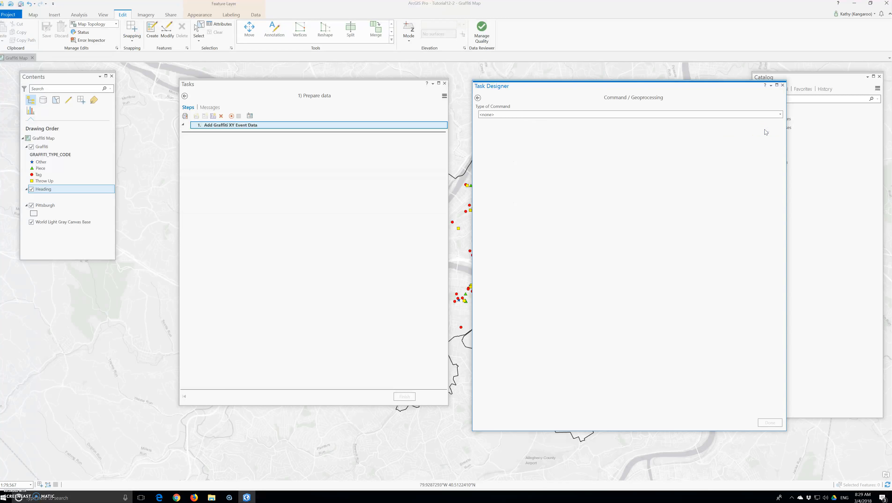
pyautogui.click(780, 114)
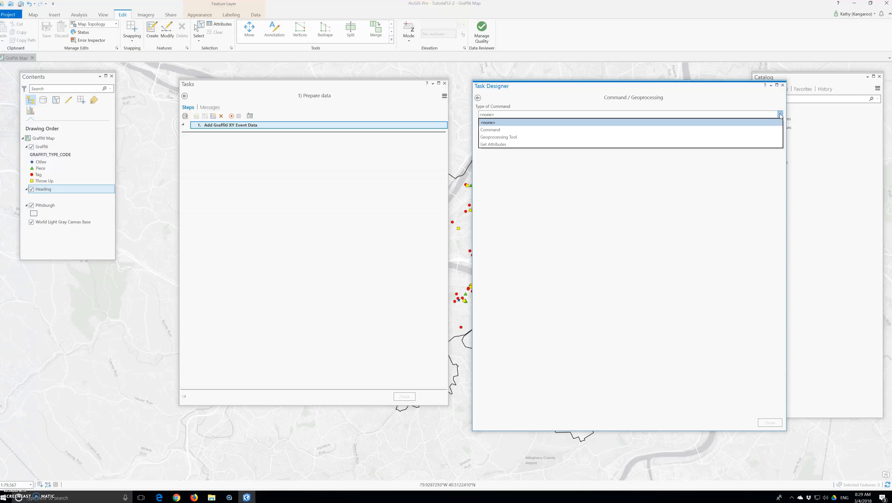
pyautogui.click(505, 137)
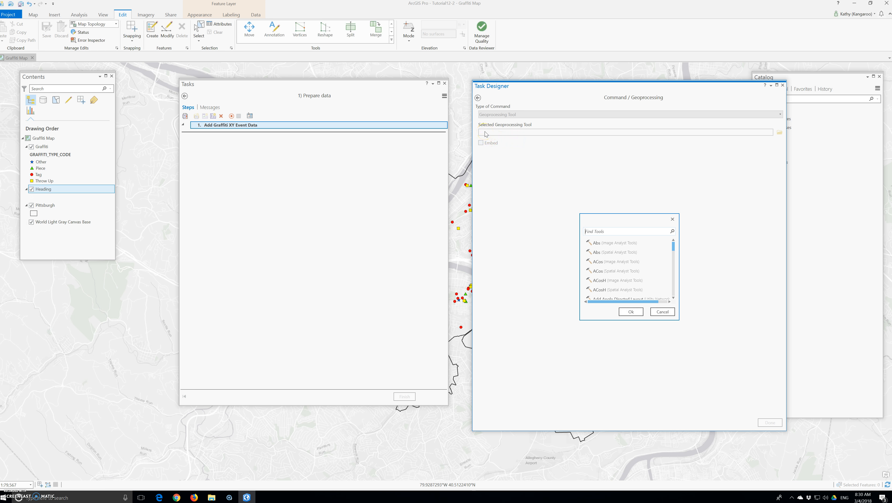
# - Find the GraffitiDataImport model, assign it to the step as an embedded tool, and finish the command setup
pyautogui.click(612, 242)
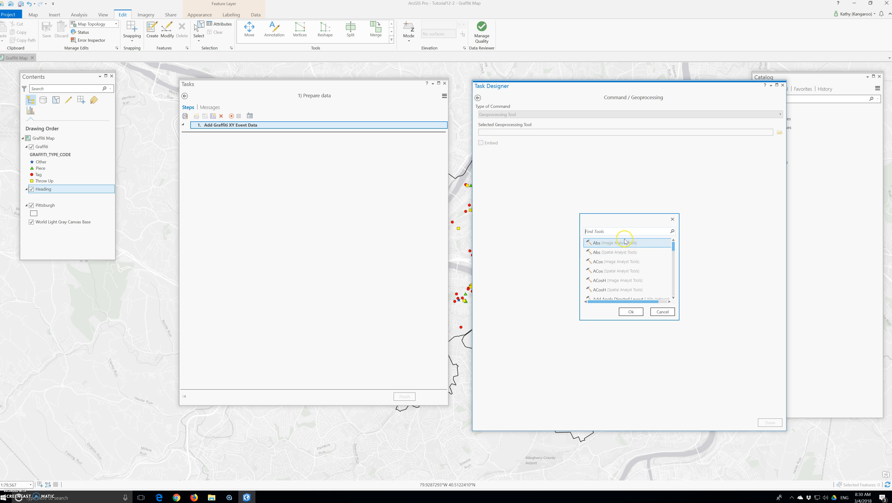
pyautogui.write('gra')
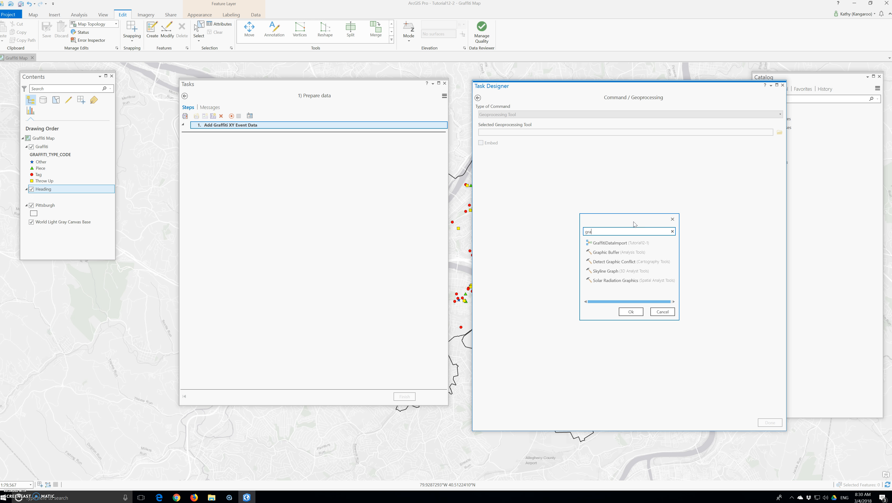
pyautogui.click(616, 245)
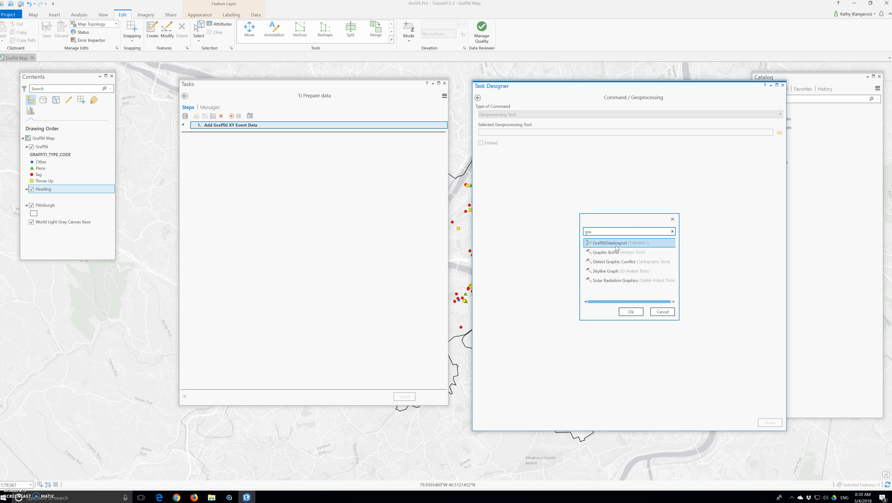
pyautogui.click(622, 248)
pyautogui.doubleClick(618, 243)
pyautogui.click(488, 142)
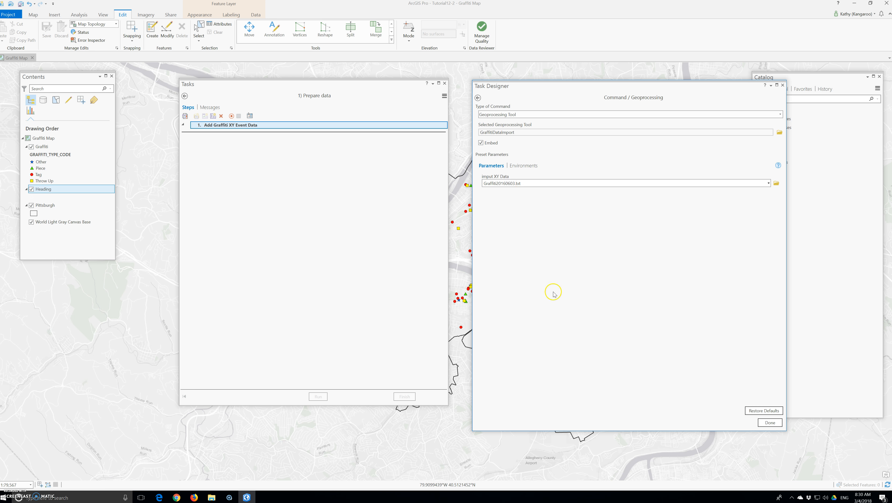
pyautogui.click(769, 422)
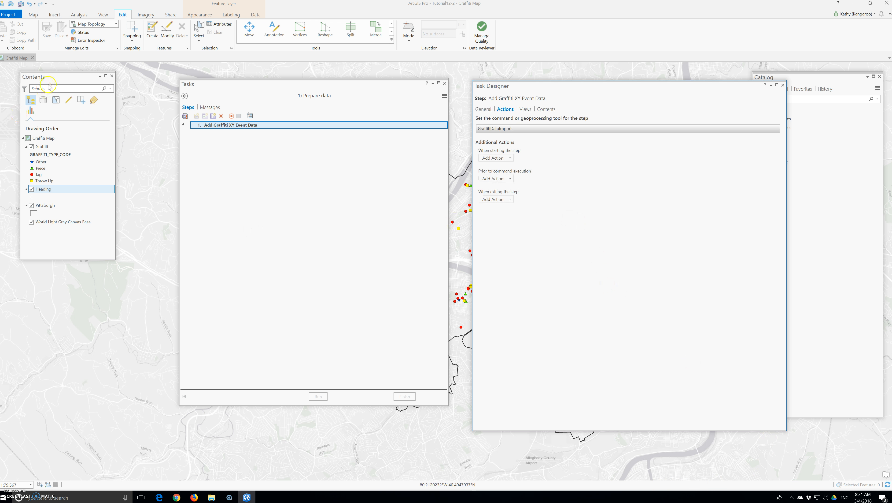
# - Save the project
pyautogui.click(8, 14)
pyautogui.click(12, 92)
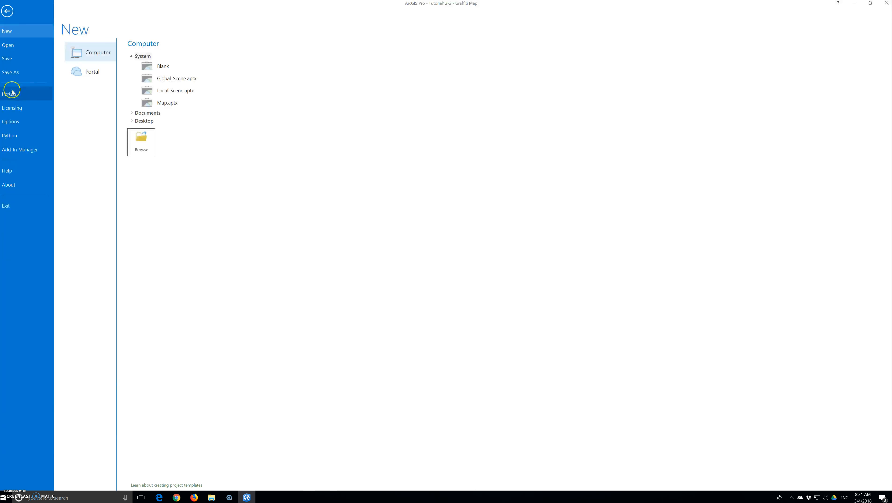
pyautogui.click(14, 58)
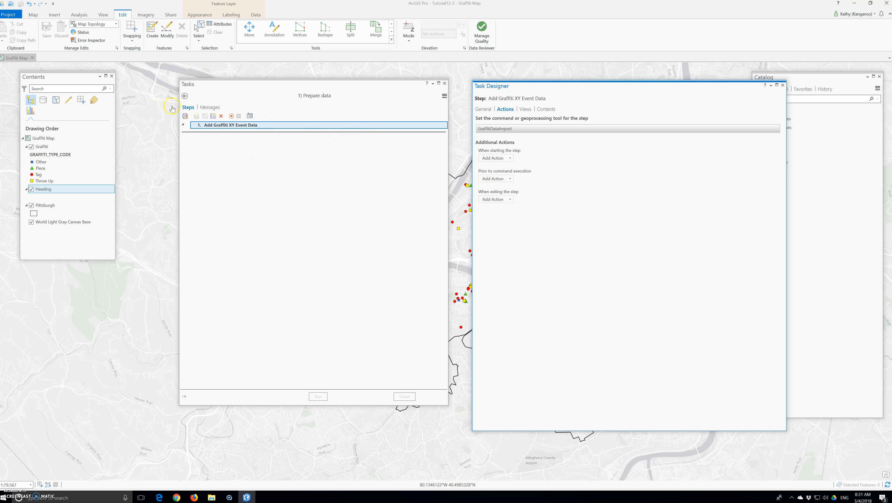
# - Open the Enter Date task and examine its list of steps and the Enter Date step's general and action settings
pyautogui.click(185, 96)
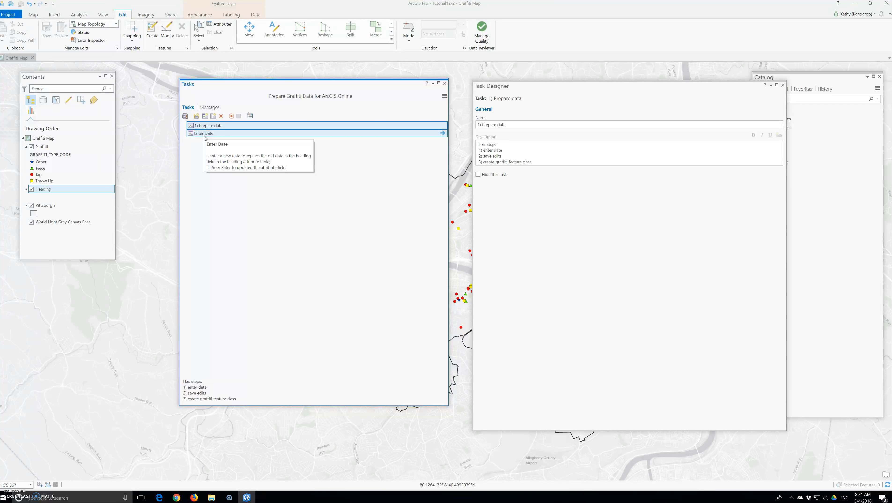
pyautogui.doubleClick(205, 135)
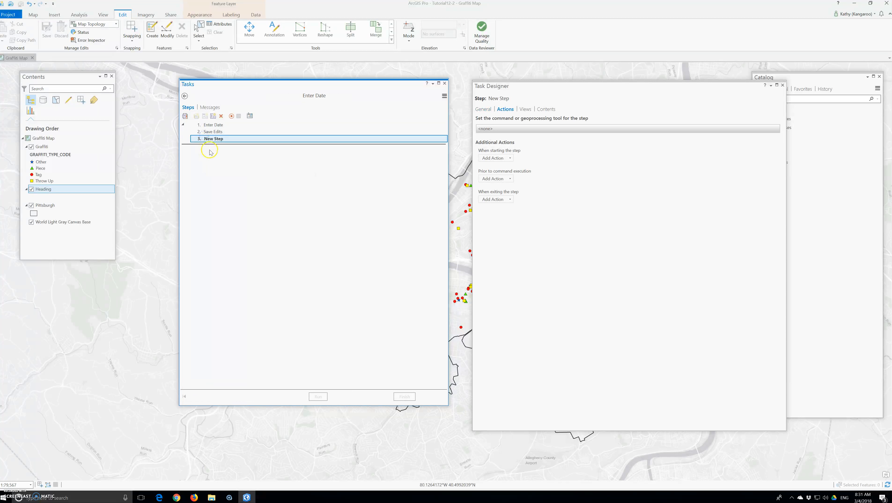
pyautogui.click(212, 125)
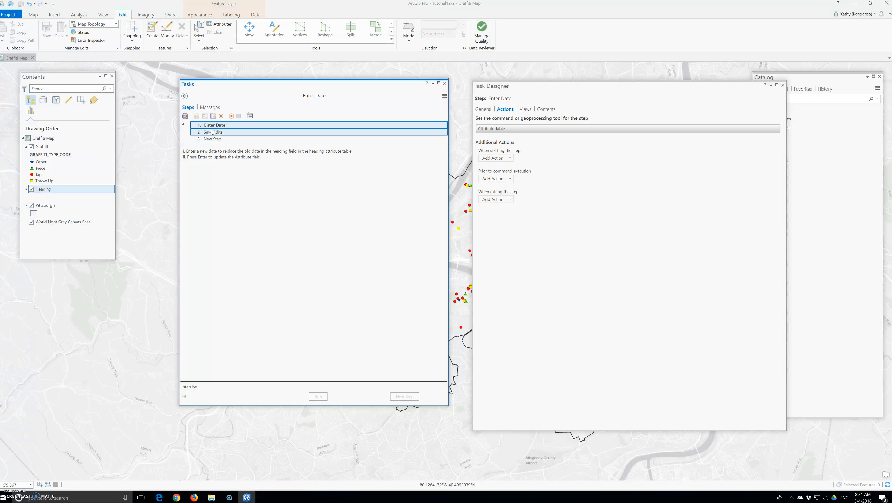
pyautogui.click(213, 133)
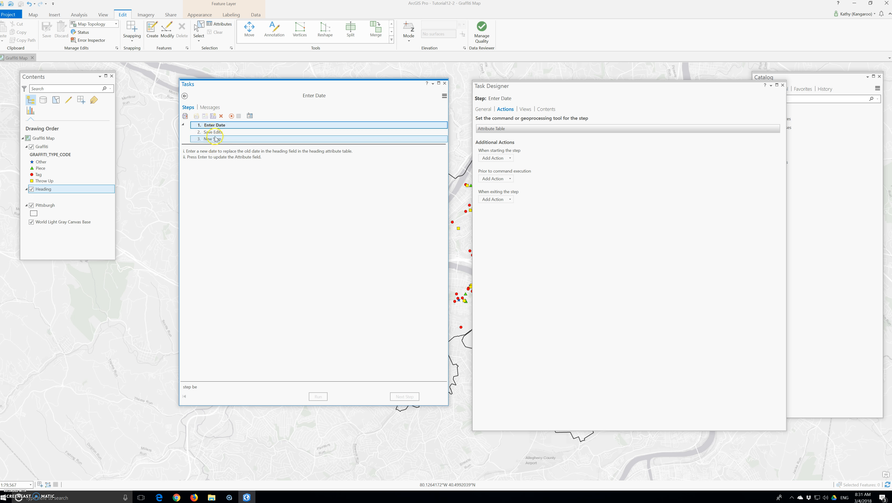
pyautogui.click(222, 135)
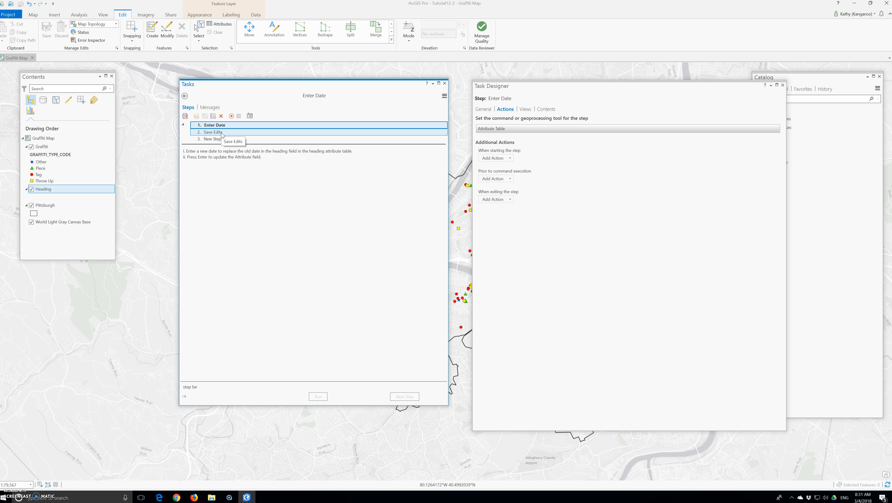
pyautogui.click(217, 143)
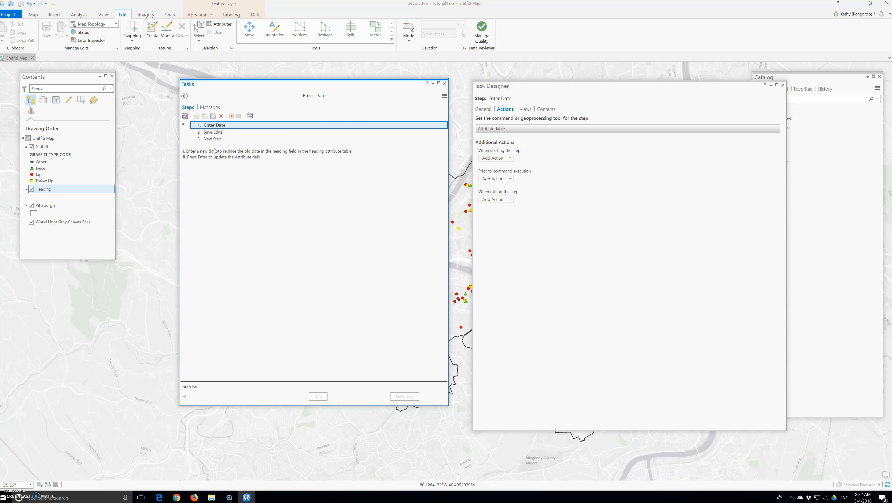
pyautogui.click(214, 153)
pyautogui.click(484, 108)
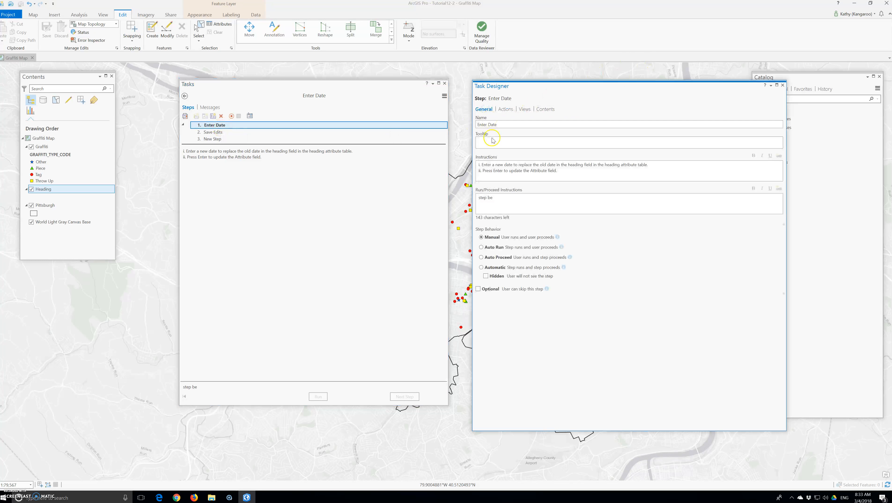
pyautogui.click(508, 110)
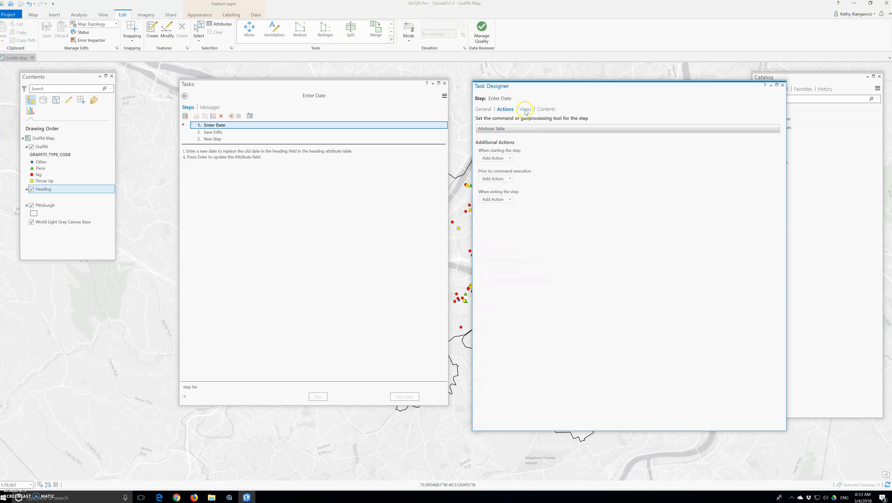
pyautogui.click(481, 111)
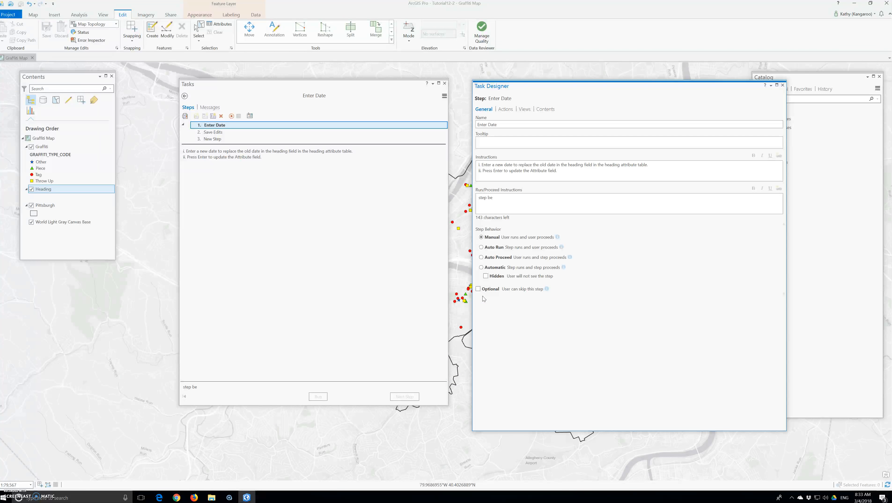
# - Rename the Enter Date task's third step as Add Graffiti XY Event Data and set its behavior to Auto Run
pyautogui.click(471, 308)
pyautogui.click(480, 249)
pyautogui.click(212, 139)
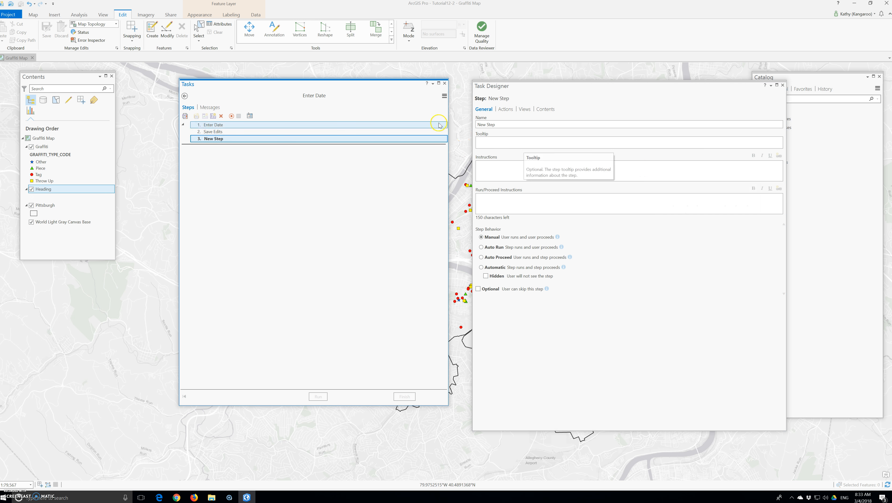
pyautogui.click(503, 125)
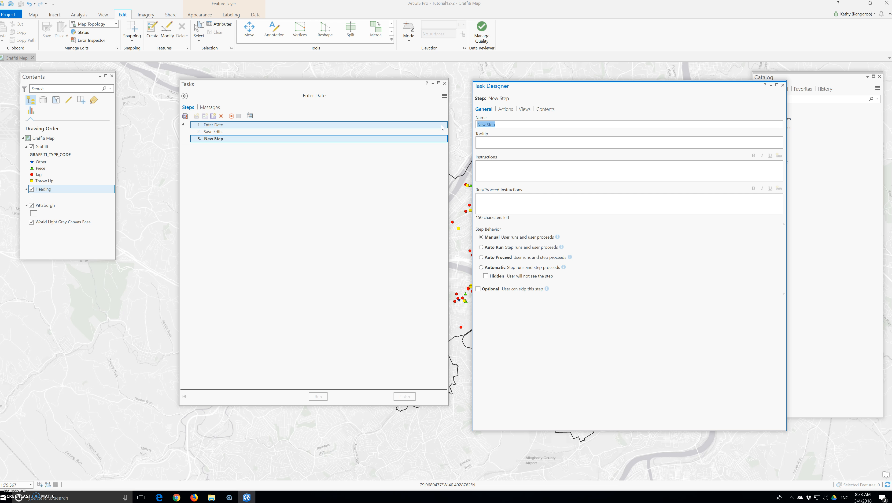
pyautogui.write('S')
pyautogui.write('Ad')
pyautogui.write('d Graff')
pyautogui.write('iti XY E')
pyautogui.write('vent Data')
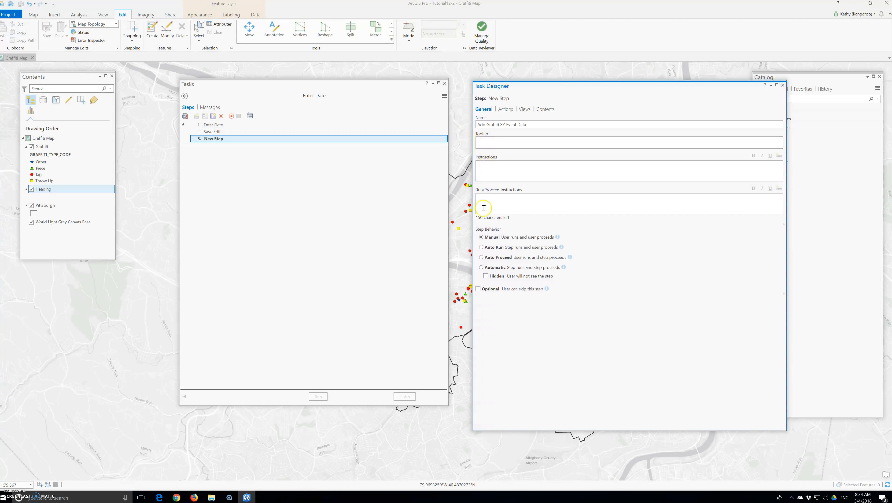
pyautogui.click(482, 247)
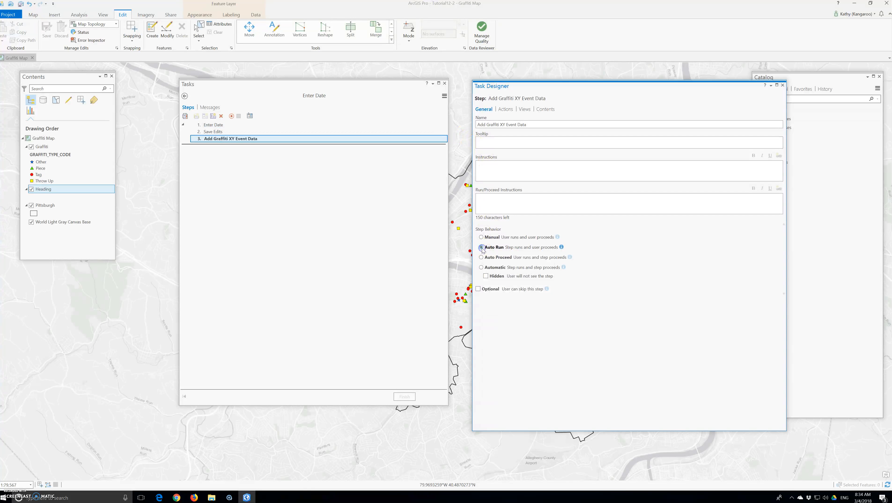
# - Open the command setup in the renamed third step's actions and choose Geoprocessing Tool as the command type
pyautogui.click(506, 109)
pyautogui.click(509, 130)
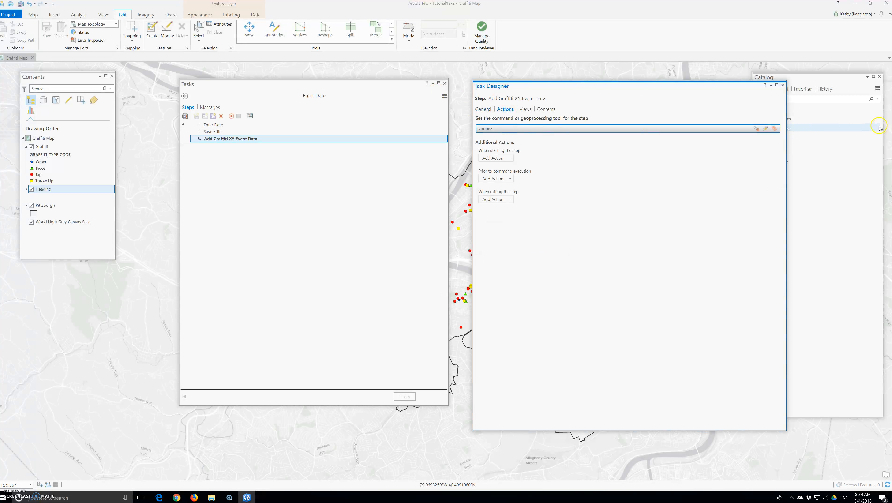
pyautogui.click(765, 128)
pyautogui.click(780, 114)
pyautogui.click(506, 137)
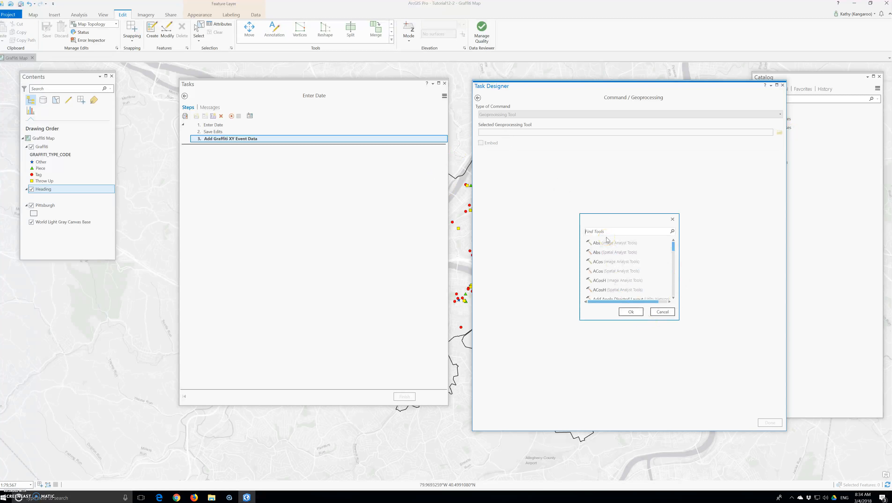
# - Search the tools for the GraffitiDataImport model, assign it to the step as an embedded tool, and finish the command setup
pyautogui.write('import')
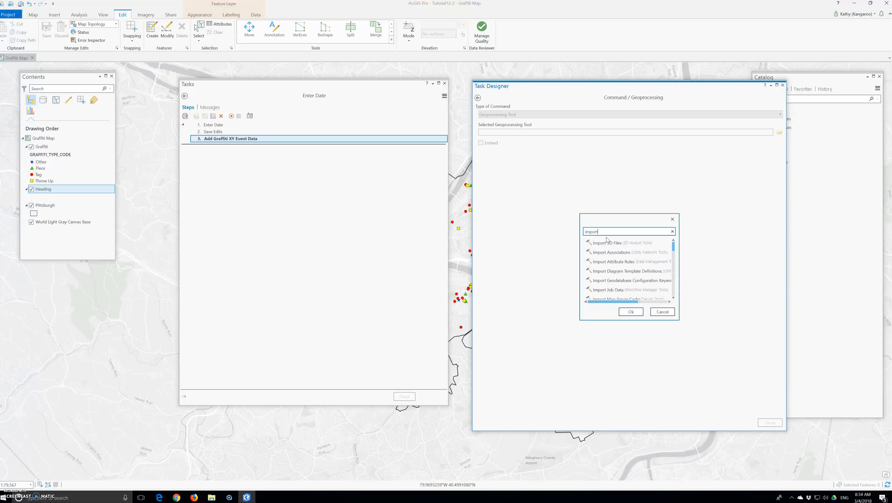
pyautogui.write('graffi')
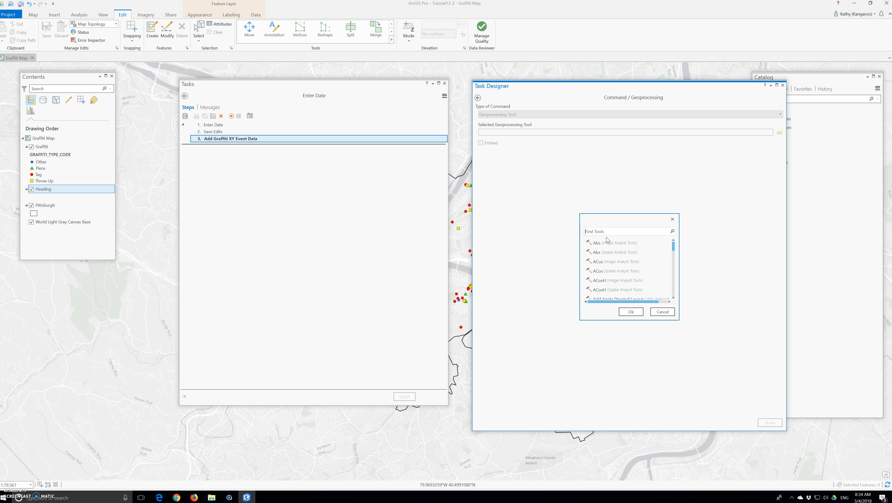
pyautogui.write('Graffi')
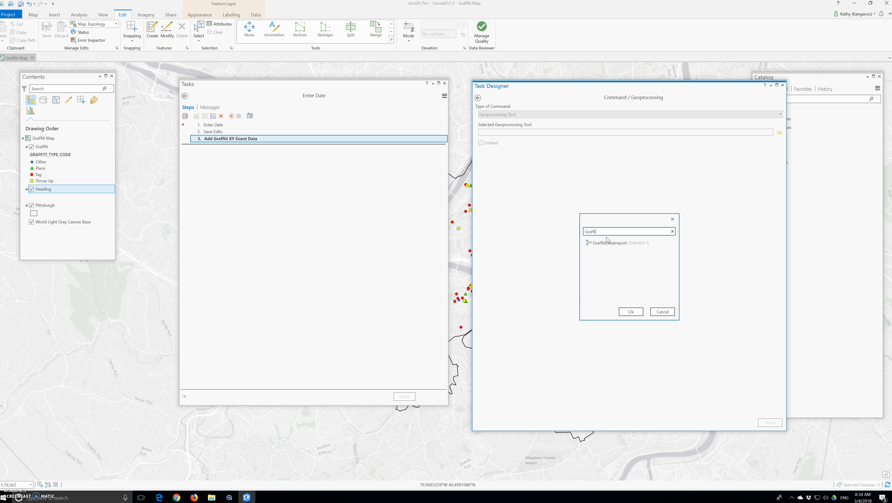
pyautogui.doubleClick(614, 243)
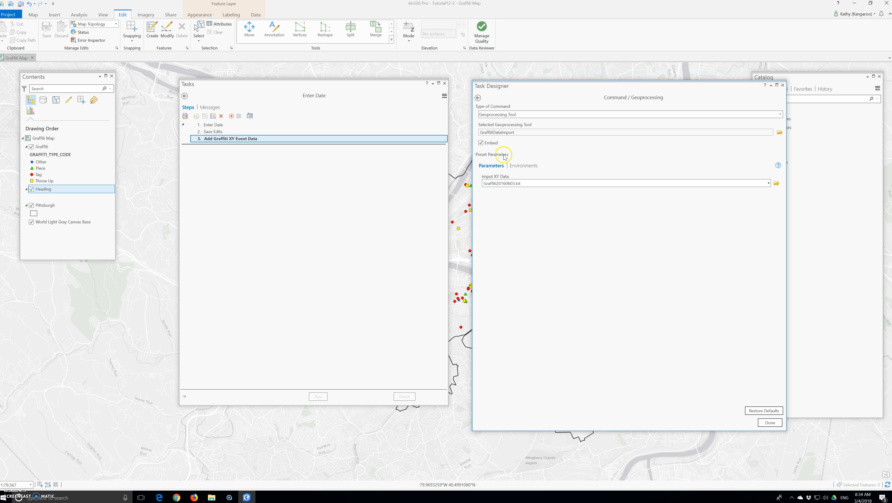
pyautogui.click(771, 422)
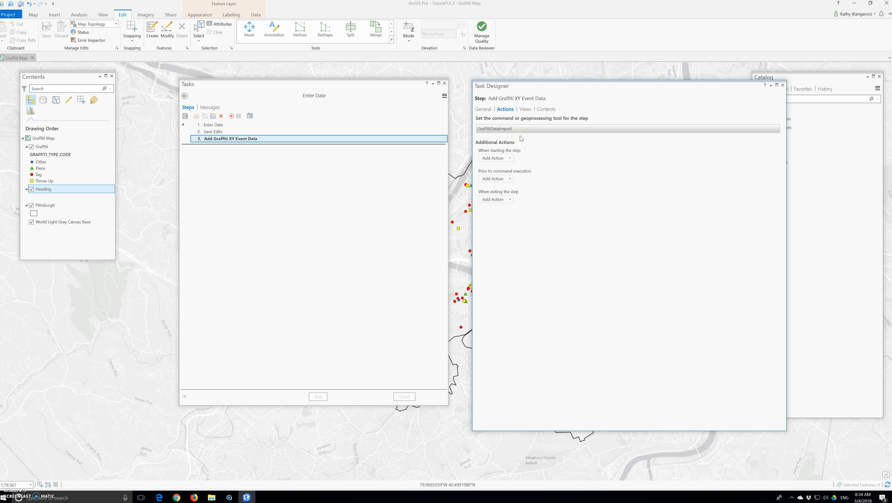
# - Save the project and return to the Graffiti Map view
pyautogui.click(525, 142)
pyautogui.click(13, 14)
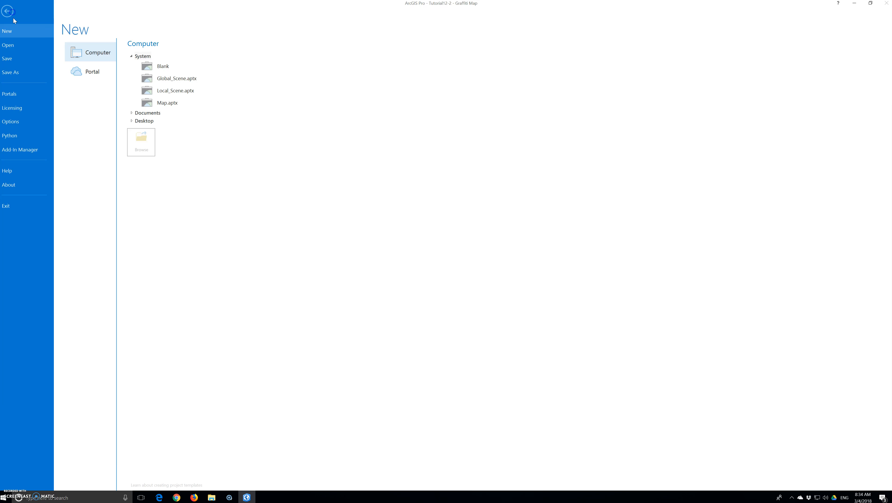
pyautogui.click(12, 58)
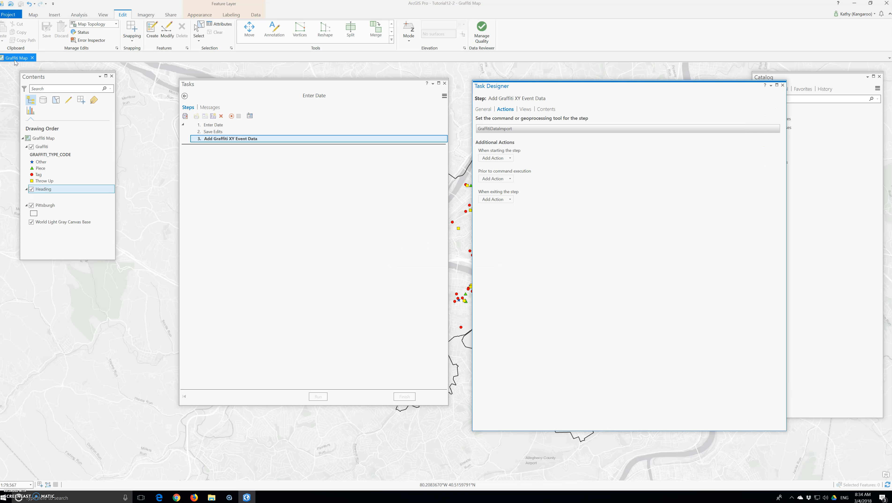
pyautogui.click(24, 57)
# - Change the Graffiti layer's symbology to Single Symbol and close the symbology settings
pyautogui.click(45, 147)
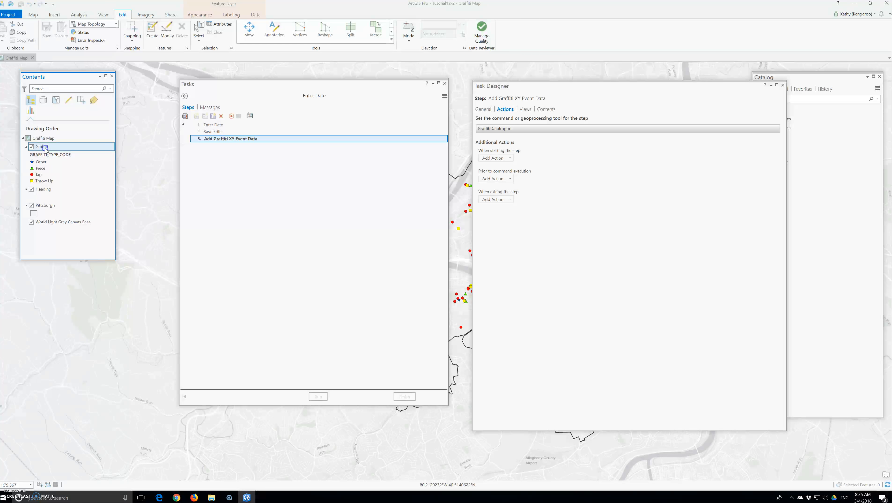
pyautogui.rightClick(45, 147)
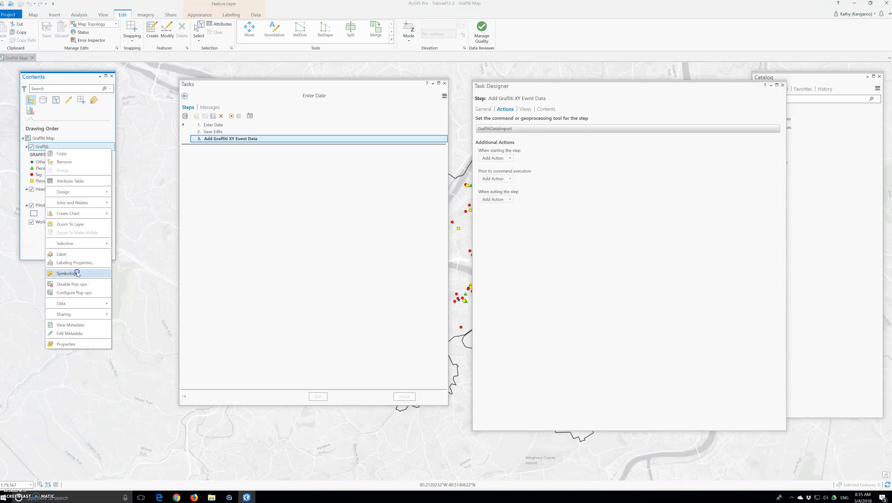
pyautogui.click(66, 273)
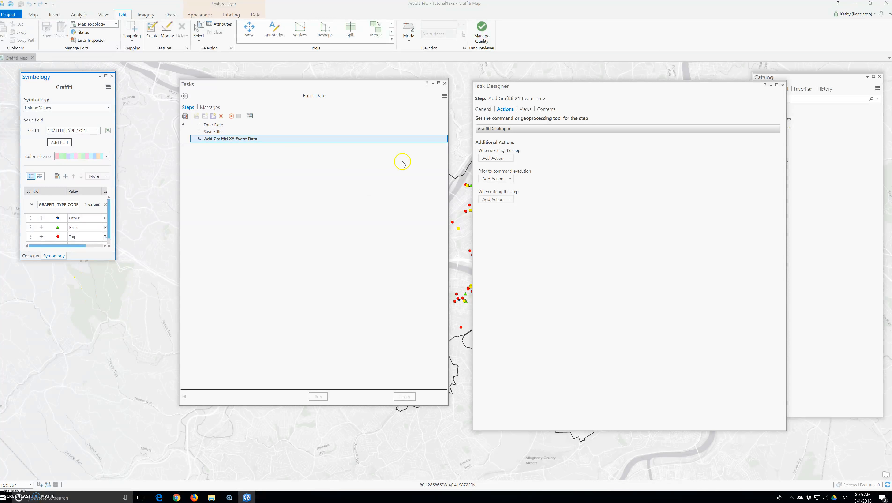
pyautogui.moveTo(224, 86); pyautogui.dragTo(526, 151)
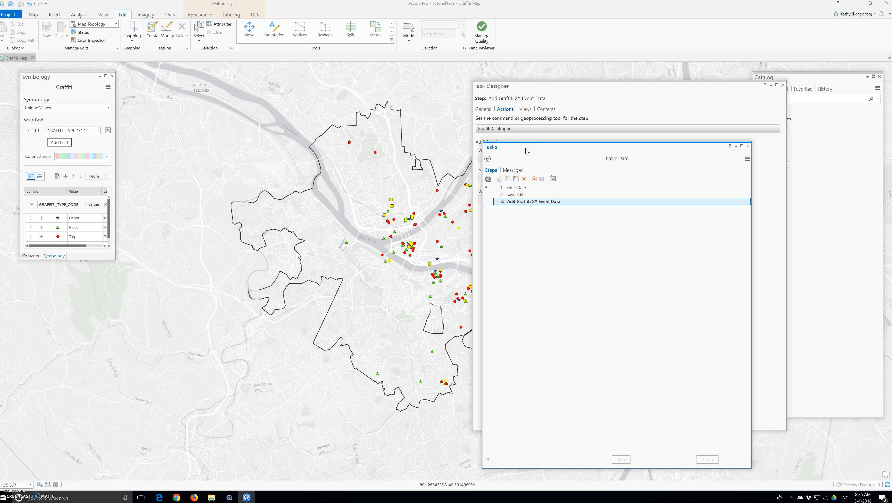
pyautogui.click(108, 107)
pyautogui.click(83, 129)
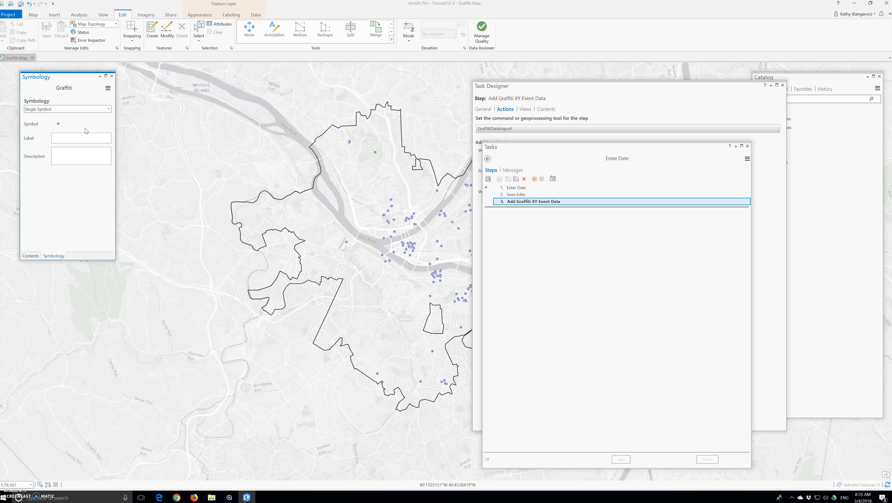
pyautogui.click(112, 75)
# - Move the Tasks window off the Task Designer and exit the designer
pyautogui.moveTo(551, 150); pyautogui.dragTo(241, 105)
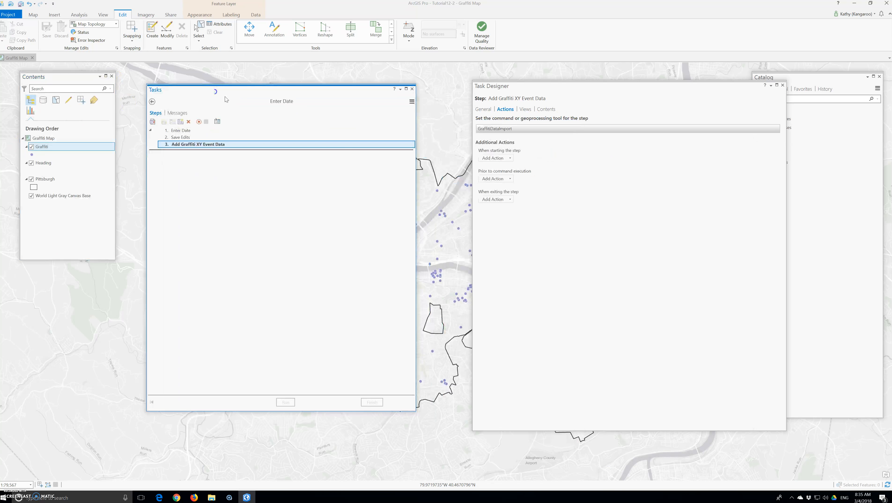
pyautogui.click(412, 102)
pyautogui.click(437, 110)
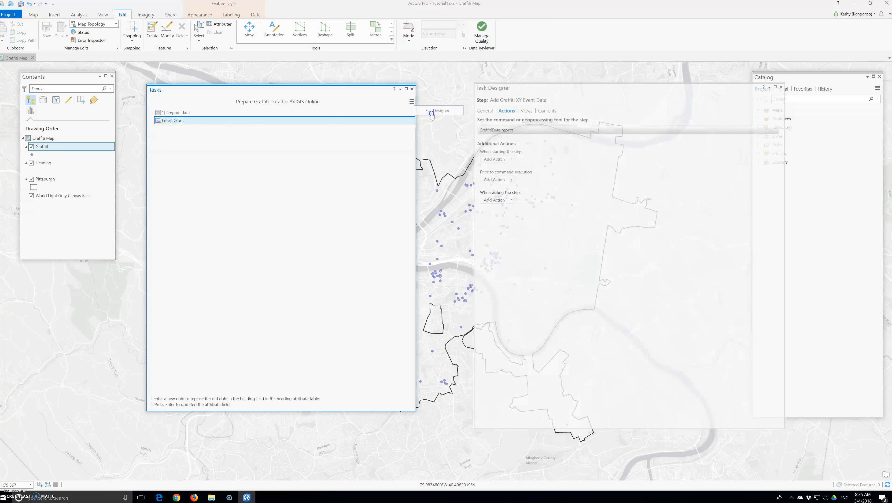
# - Open the Prepare data and Enter Date tasks in turn and examine the first step of each
pyautogui.doubleClick(162, 113)
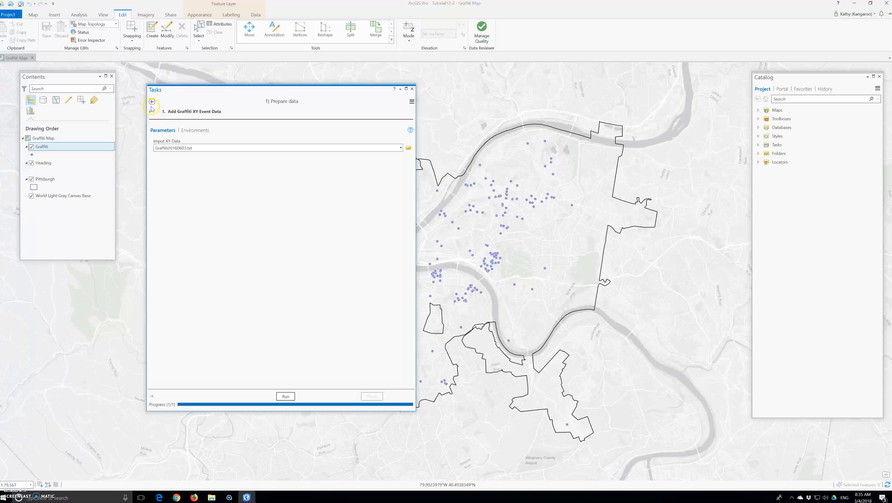
pyautogui.click(152, 102)
pyautogui.doubleClick(180, 121)
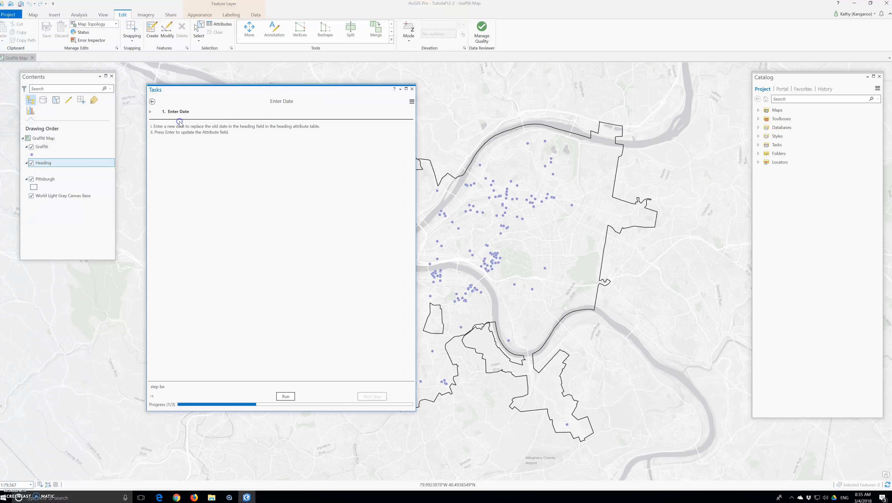
pyautogui.click(154, 101)
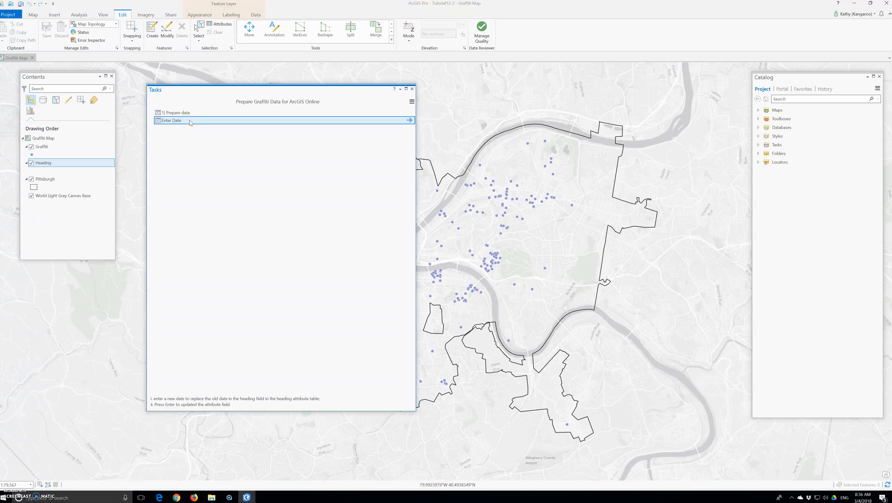
pyautogui.click(188, 136)
pyautogui.doubleClick(195, 113)
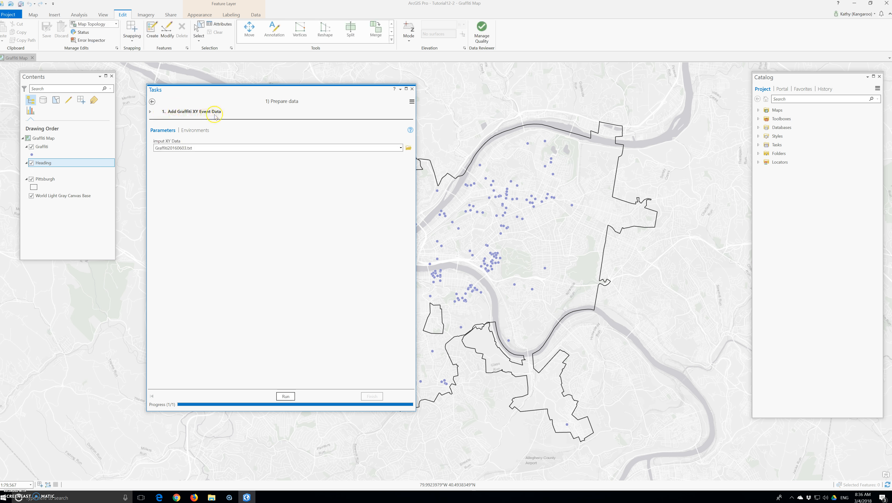
# - Reopen the Prepare data task and run its Add Graffiti XY Event Data step with Graffiti20160603.txt as the input
pyautogui.click(152, 101)
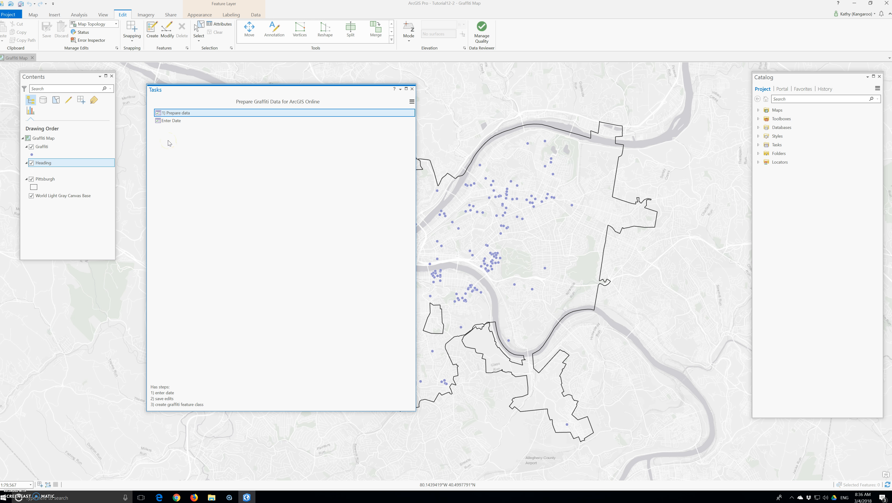
pyautogui.doubleClick(182, 112)
pyautogui.click(286, 396)
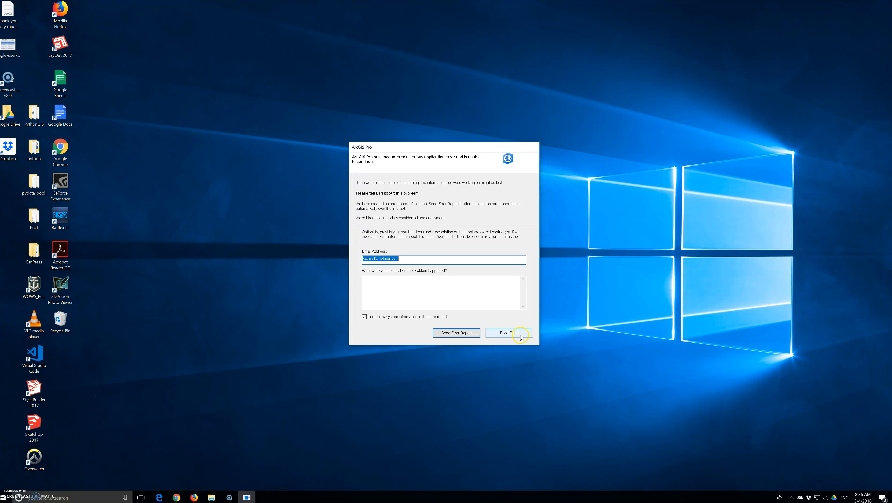
# - Send the ArcGIS Pro error report and reopen Tutorial12-2.aprx from the Chapter12 Tutorials folder in File Explorer
pyautogui.click(460, 333)
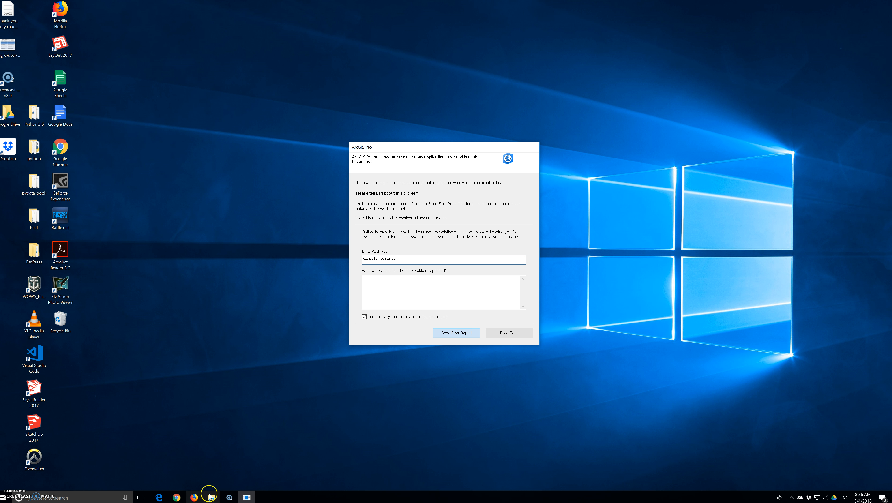
pyautogui.moveTo(213, 496)
pyautogui.click(188, 474)
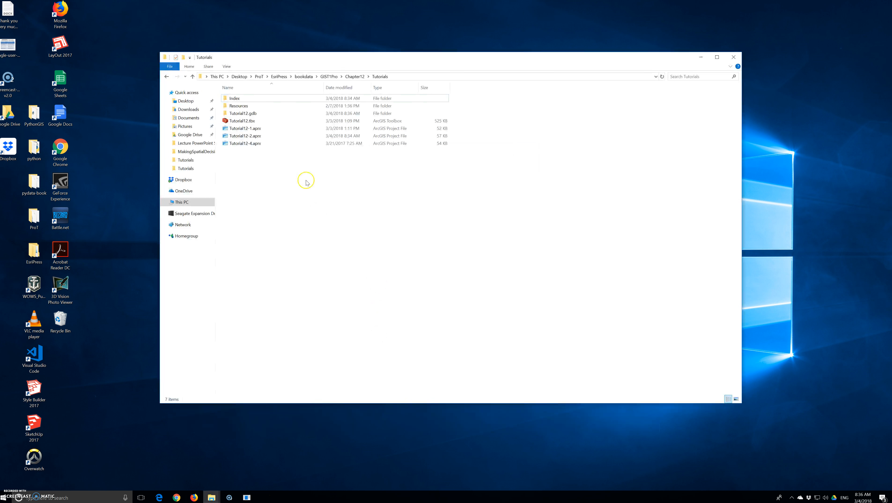
pyautogui.doubleClick(246, 136)
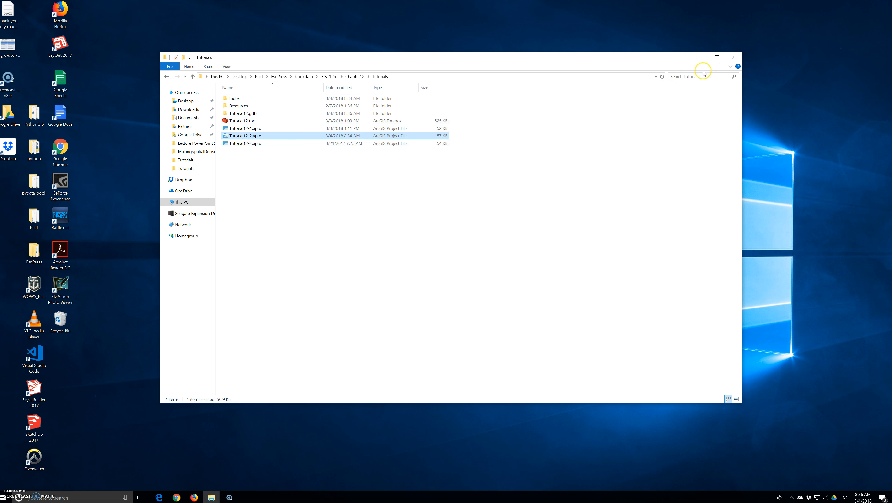
pyautogui.click(701, 57)
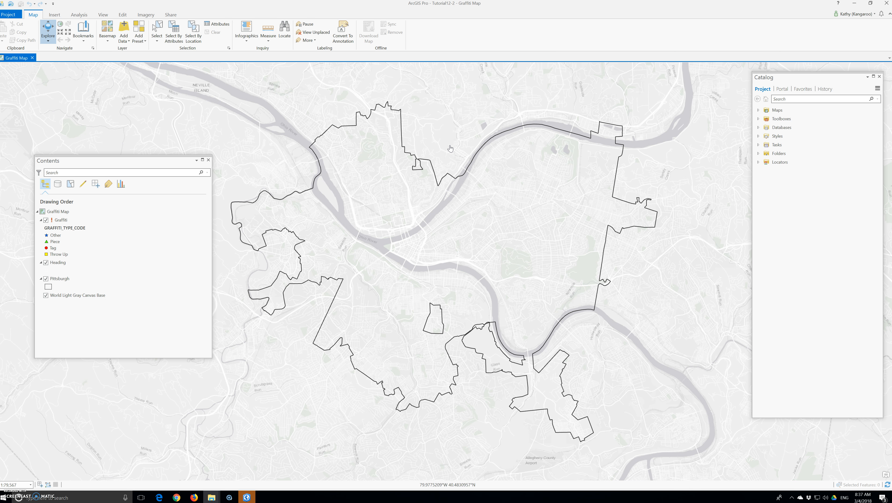
pyautogui.click(410, 143)
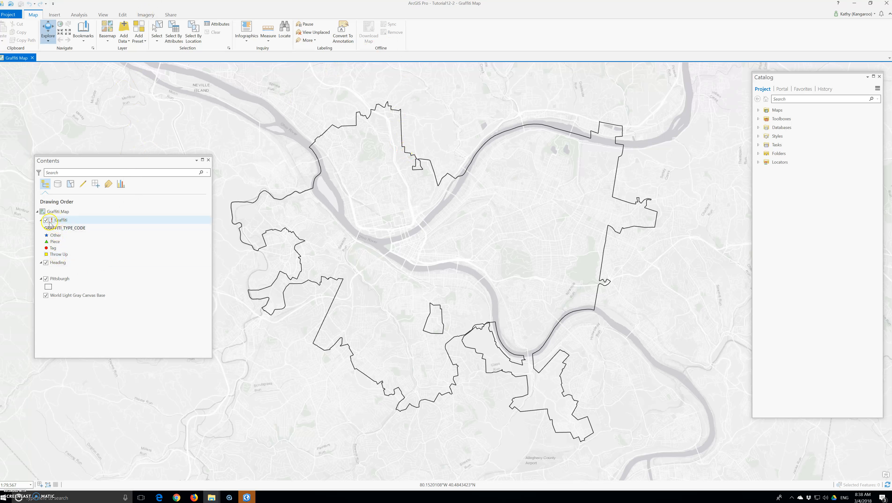
# - Open the Graffiti layer's symbology settings, check the available symbology types, and choose Unique Values
pyautogui.rightClick(58, 222)
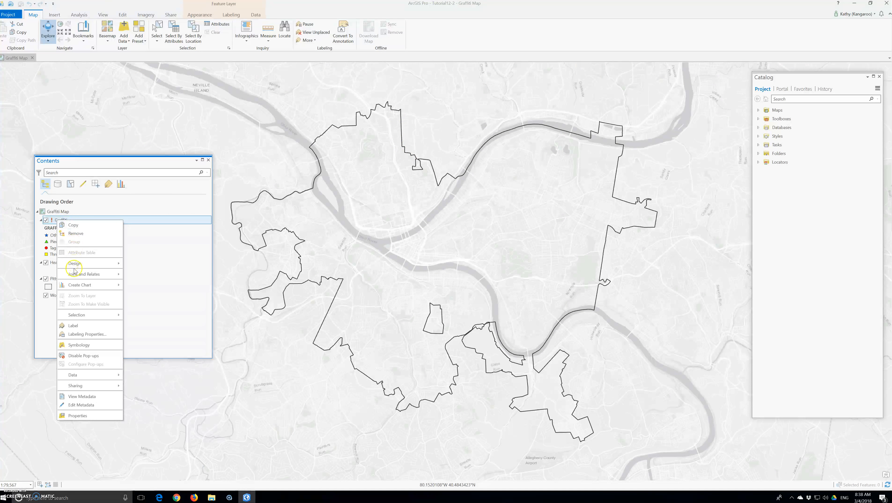
pyautogui.click(87, 345)
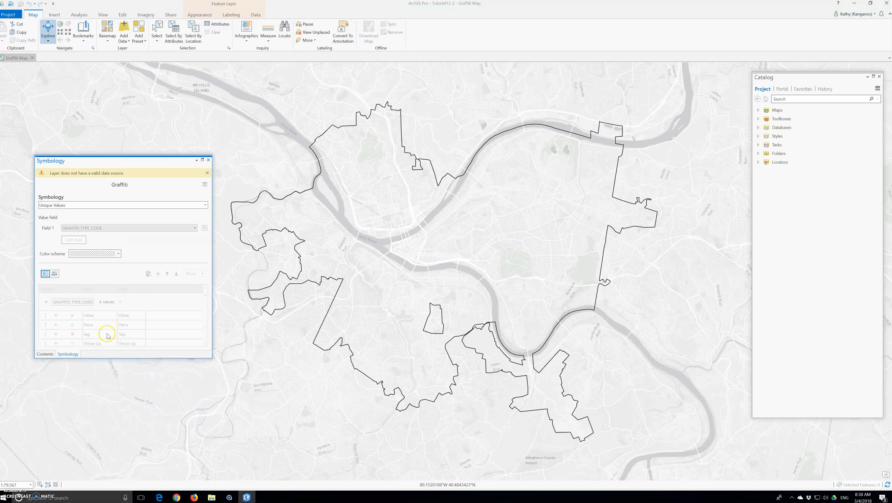
pyautogui.click(93, 208)
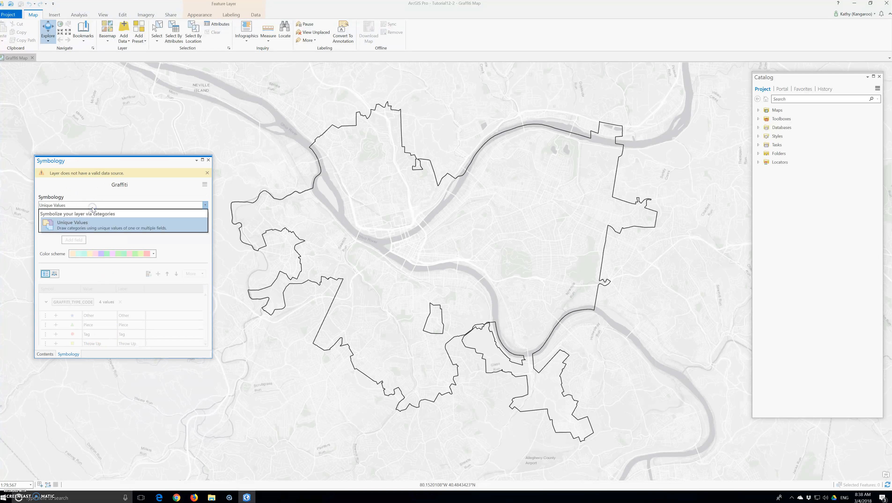
pyautogui.click(91, 221)
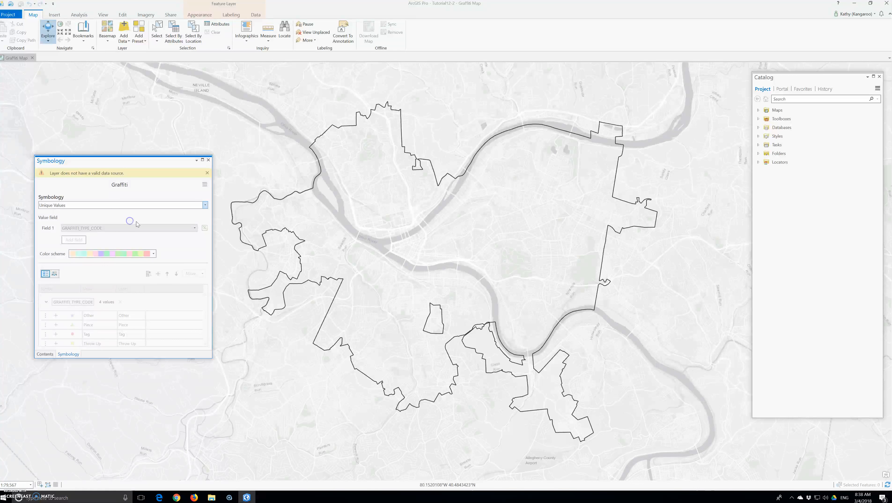
# - Close the Graffiti layer's symbology settings and check the project databases for a source to repair the layer
pyautogui.click(208, 169)
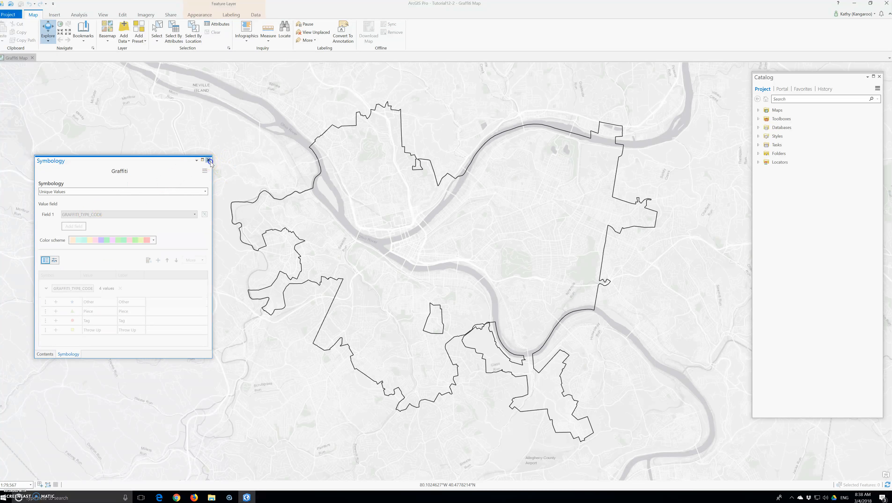
pyautogui.click(209, 160)
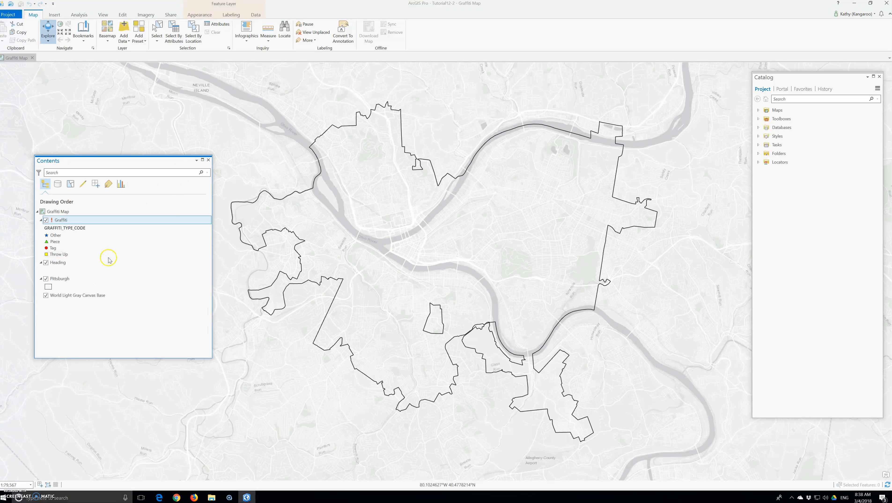
pyautogui.click(51, 221)
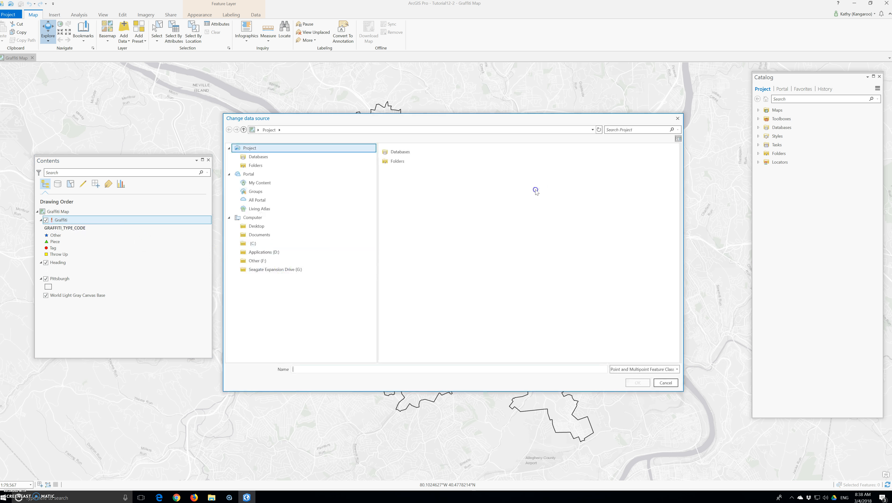
pyautogui.doubleClick(396, 152)
pyautogui.doubleClick(395, 152)
pyautogui.click(397, 155)
pyautogui.click(293, 129)
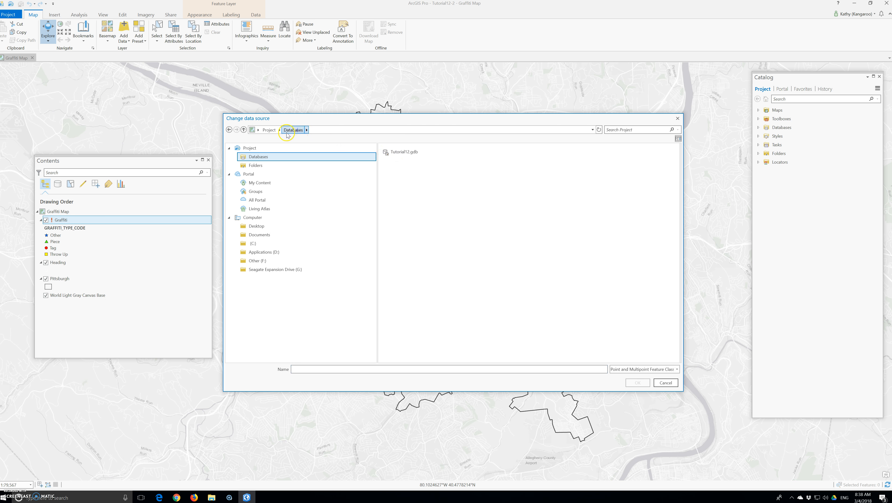
# - Search the Chapter12 Data folder and the Tutorials folder's Tutorial12.gdb for a Graffiti data source, leaving the layer's source unchanged
pyautogui.click(269, 129)
pyautogui.click(318, 168)
pyautogui.click(399, 163)
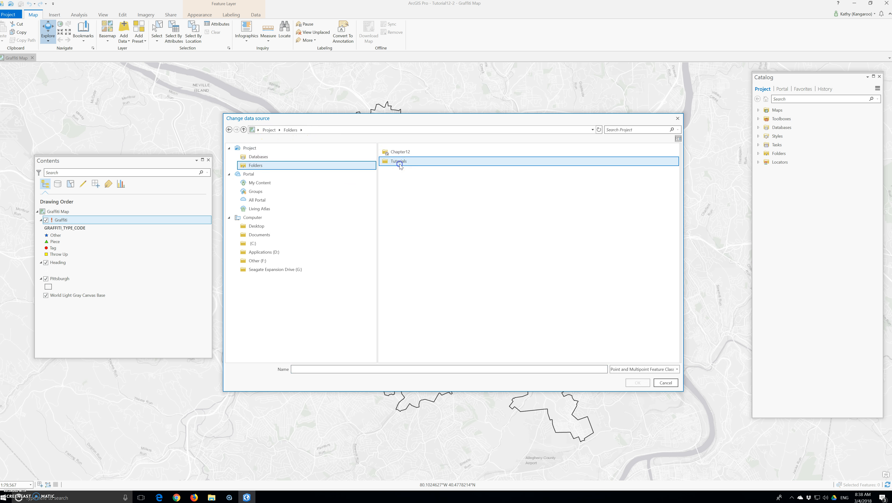
pyautogui.doubleClick(395, 152)
pyautogui.doubleClick(392, 152)
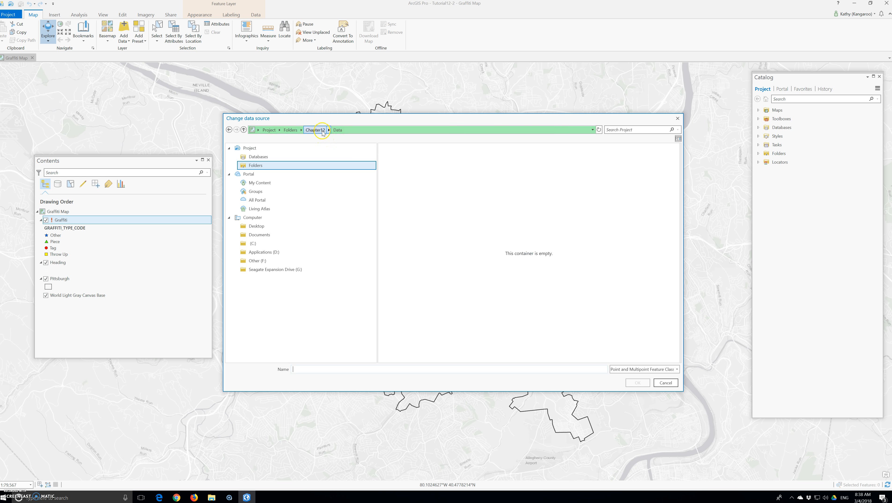
pyautogui.click(323, 131)
pyautogui.doubleClick(400, 160)
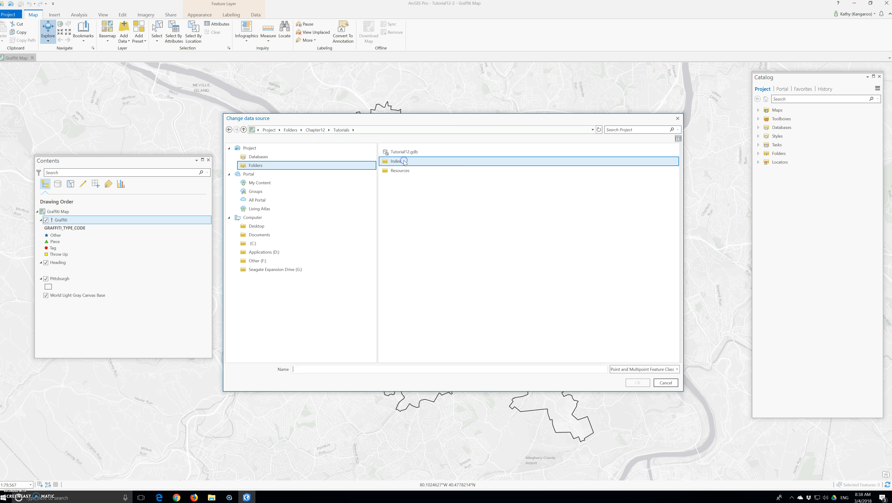
pyautogui.doubleClick(404, 157)
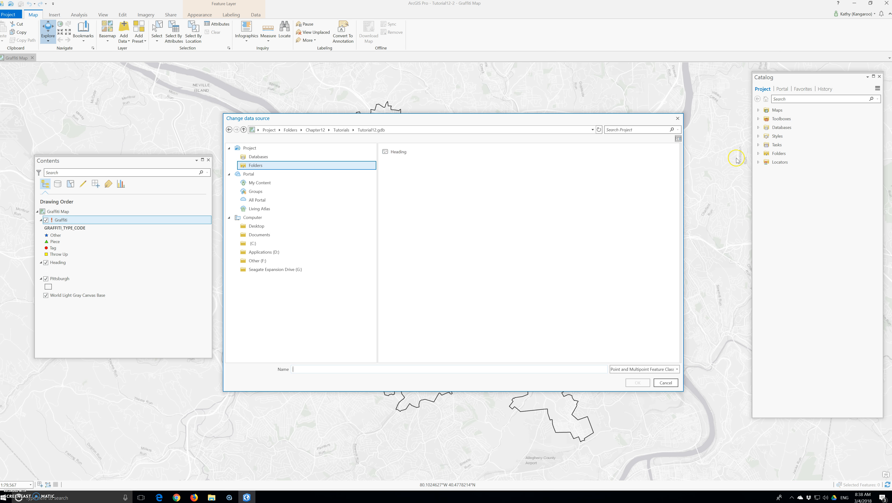
pyautogui.click(678, 118)
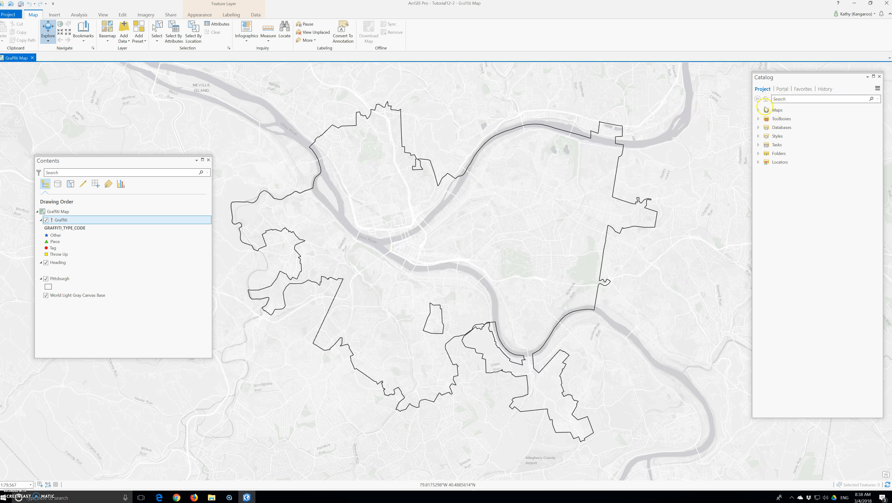
# - Examine the contents of the Chapter12 folder connection, including Data, Tutorial12.gdb, Index, Resources and the Tutorial12.tbx toolbox
pyautogui.click(760, 154)
pyautogui.click(764, 161)
pyautogui.click(769, 170)
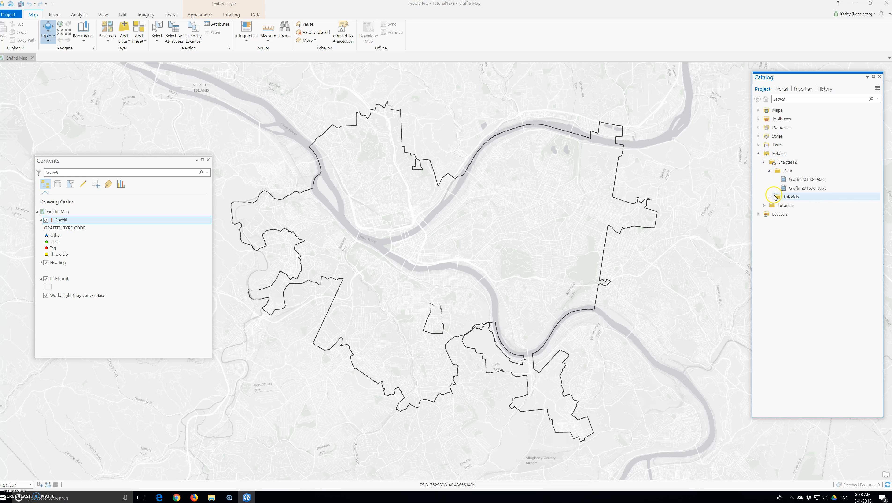
pyautogui.doubleClick(776, 196)
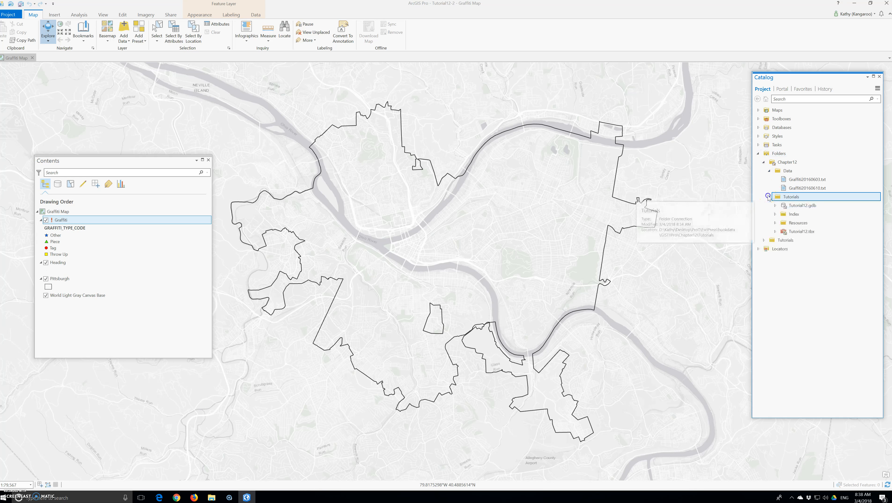
pyautogui.click(775, 205)
pyautogui.click(777, 233)
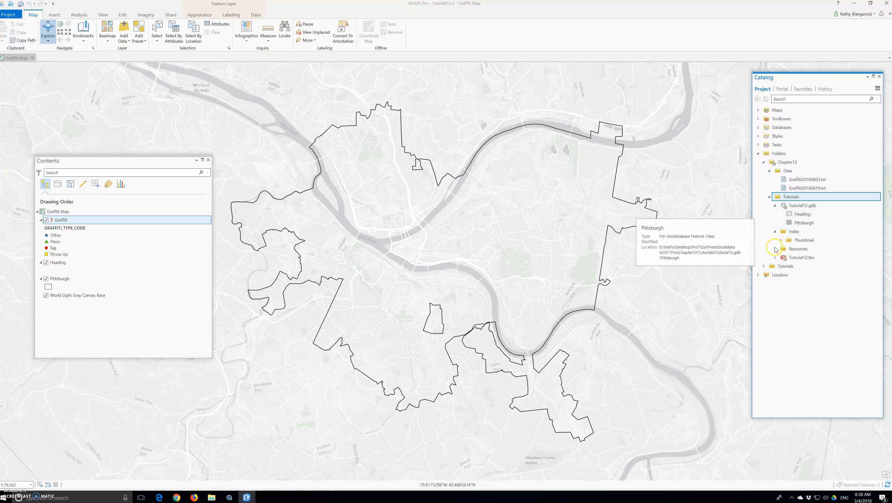
pyautogui.click(776, 248)
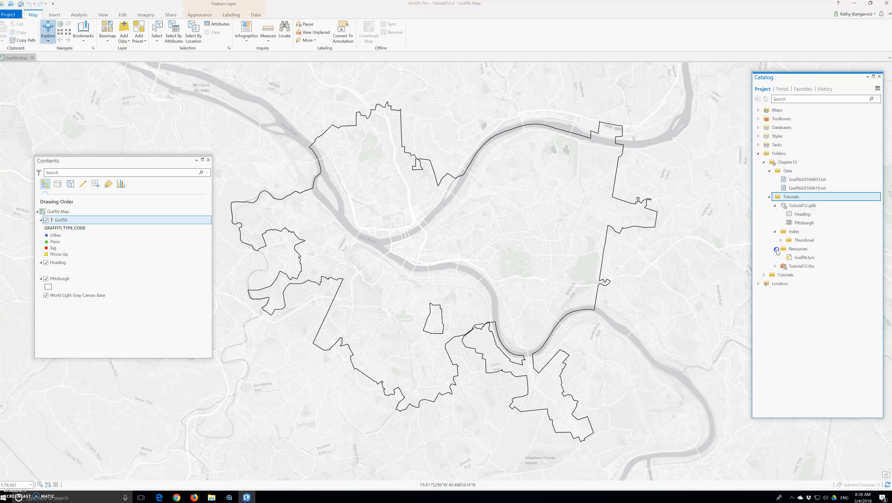
pyautogui.click(778, 269)
pyautogui.click(775, 266)
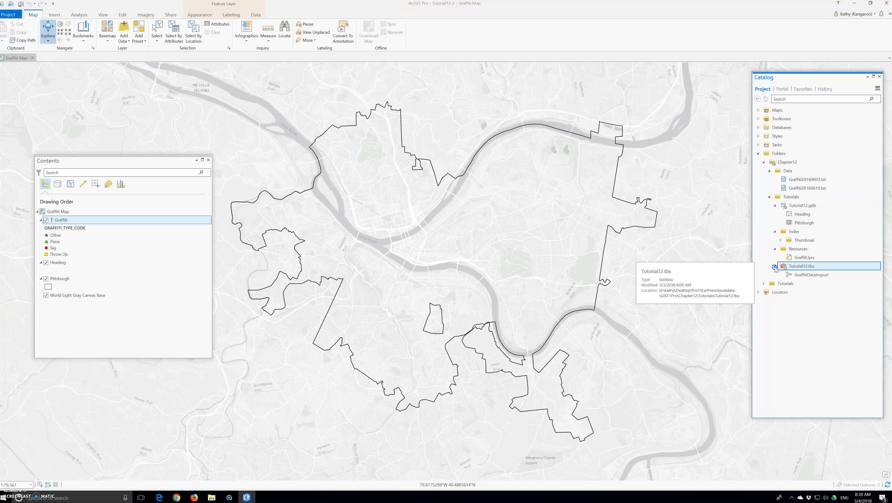
pyautogui.doubleClick(776, 232)
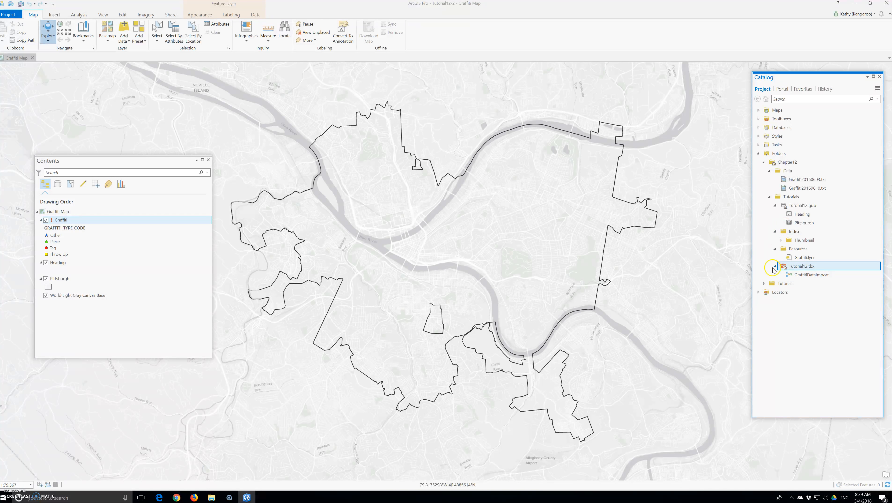
# - Examine the separate Tutorials folder connection, including its geodatabase, Index and Resources folders and toolbox
pyautogui.click(765, 283)
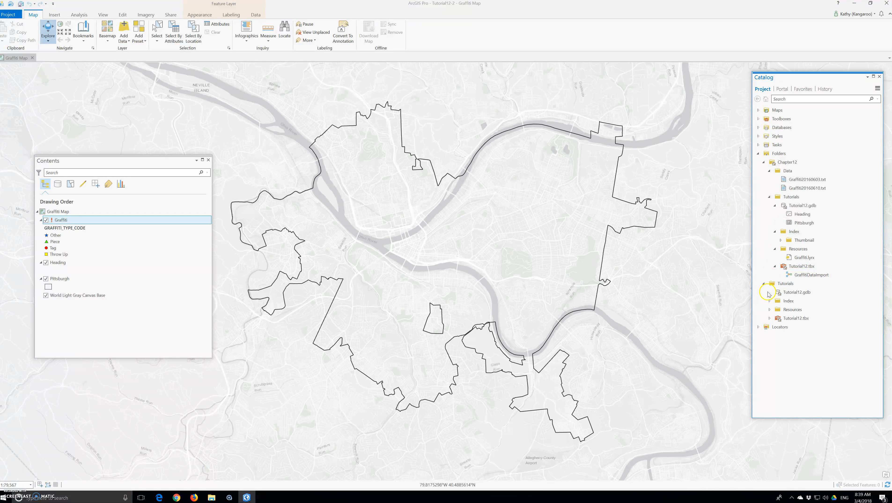
pyautogui.click(776, 292)
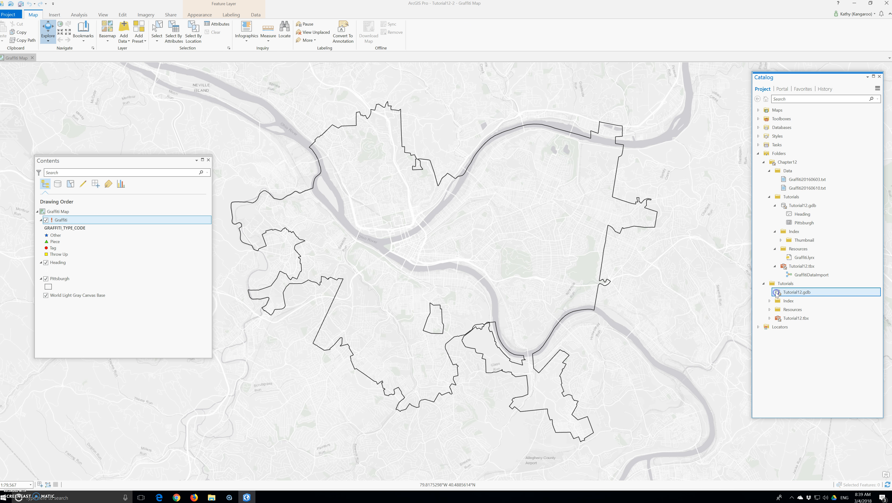
pyautogui.click(770, 318)
pyautogui.click(770, 309)
pyautogui.click(770, 300)
pyautogui.click(783, 291)
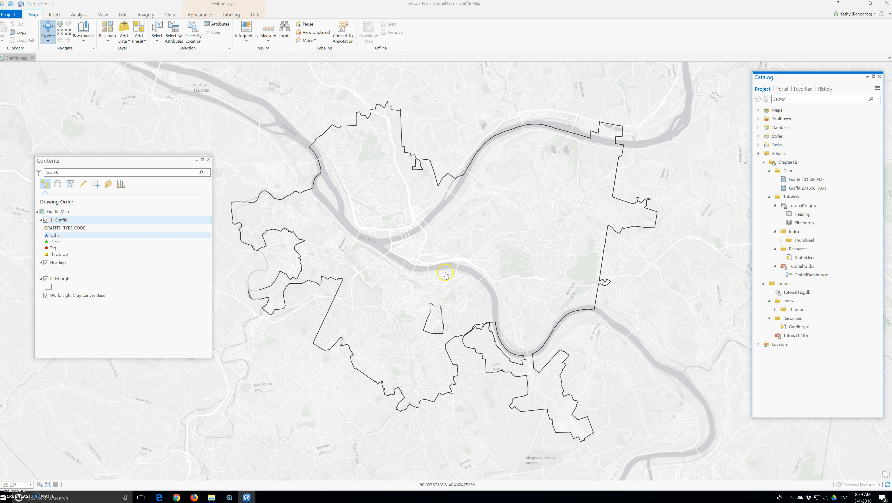
# - Run the GraffitiDataImport model from Chapter12's Tutorial12.tbx with Graffiti20160603.txt as the input XY data, and close the tool
pyautogui.click(802, 278)
pyautogui.doubleClick(801, 277)
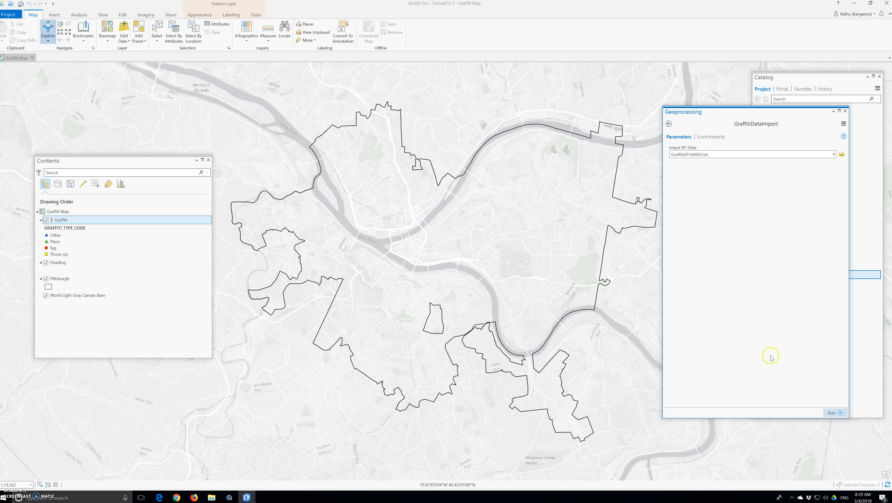
pyautogui.click(833, 412)
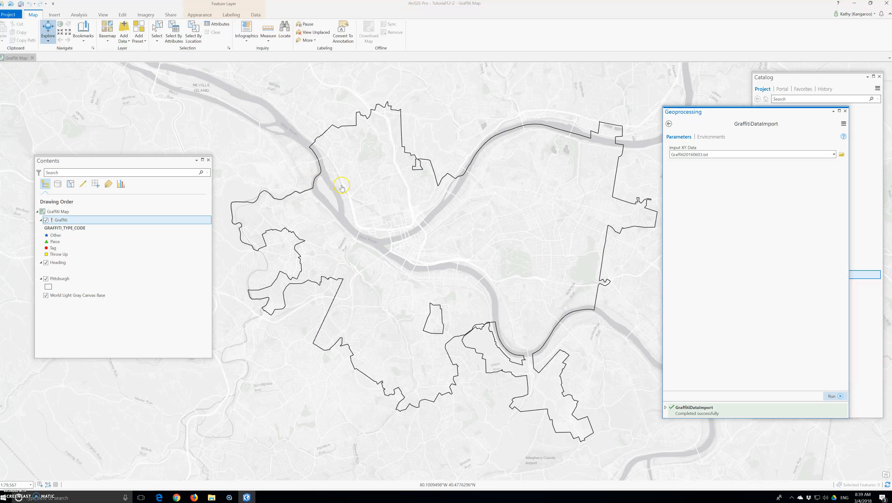
pyautogui.click(845, 111)
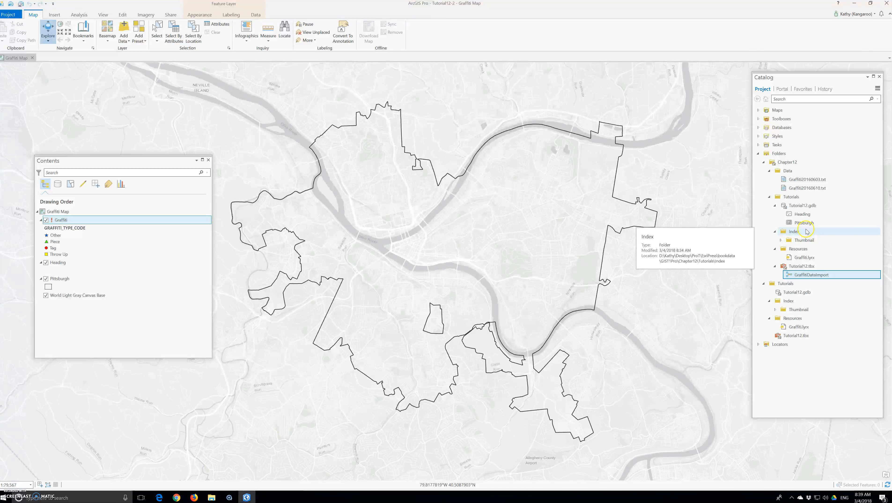
# - Add the imported Graffiti feature class from Chapter12's Tutorial12.gdb to the Graffiti Map
pyautogui.rightClick(803, 207)
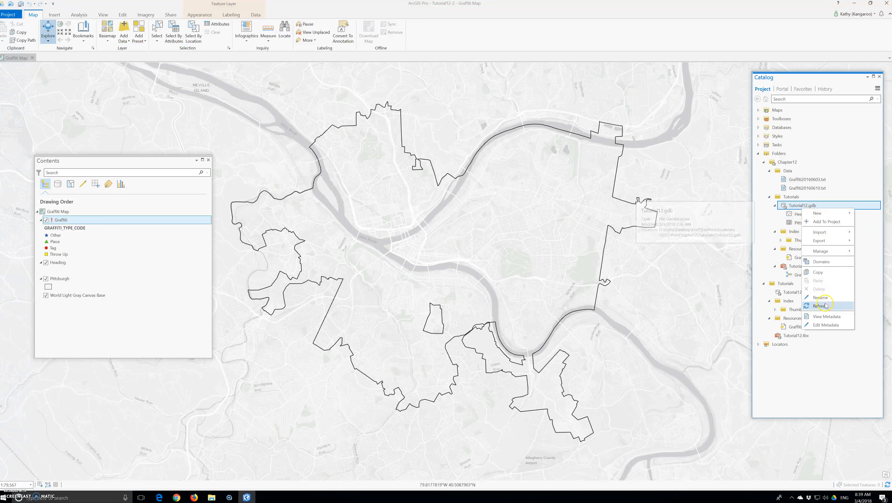
pyautogui.click(817, 222)
pyautogui.moveTo(799, 224); pyautogui.dragTo(75, 216)
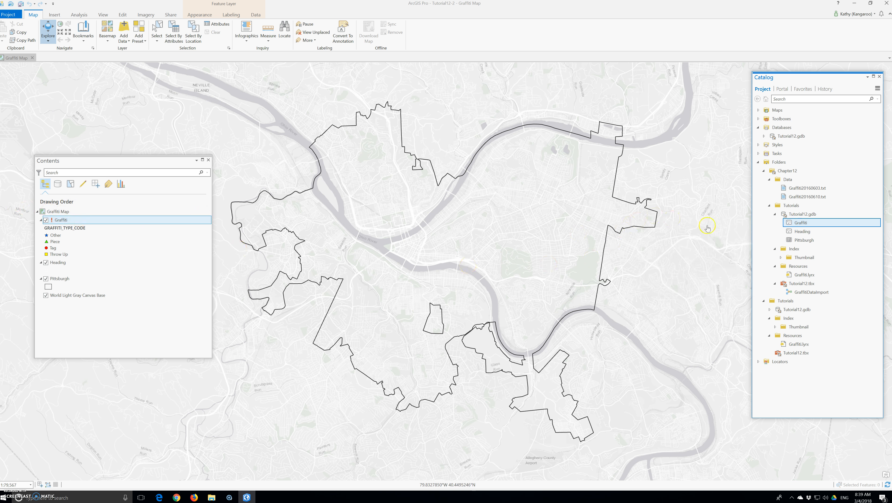
pyautogui.moveTo(799, 224)
pyautogui.mouseDown()
pyautogui.moveTo(170, 240)
pyautogui.moveTo(93, 225)
pyautogui.mouseUp()
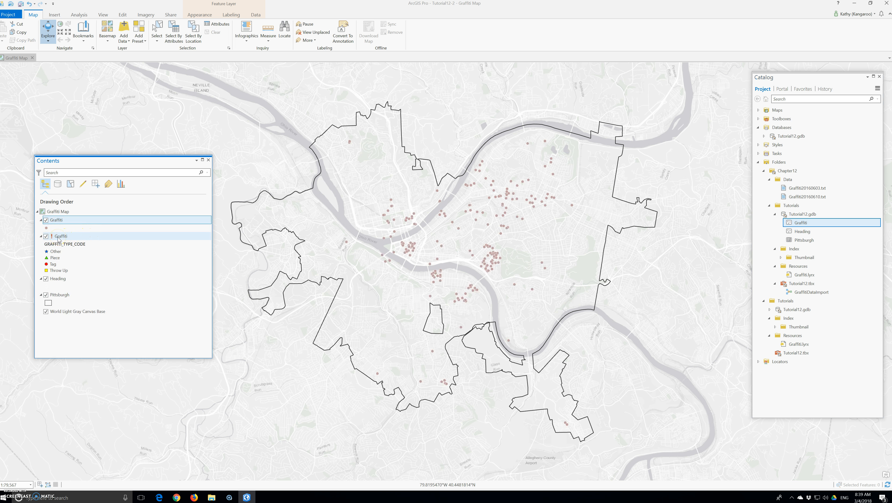
# - Hide the Graffiti layer that has the broken data source and save the project
pyautogui.click(47, 237)
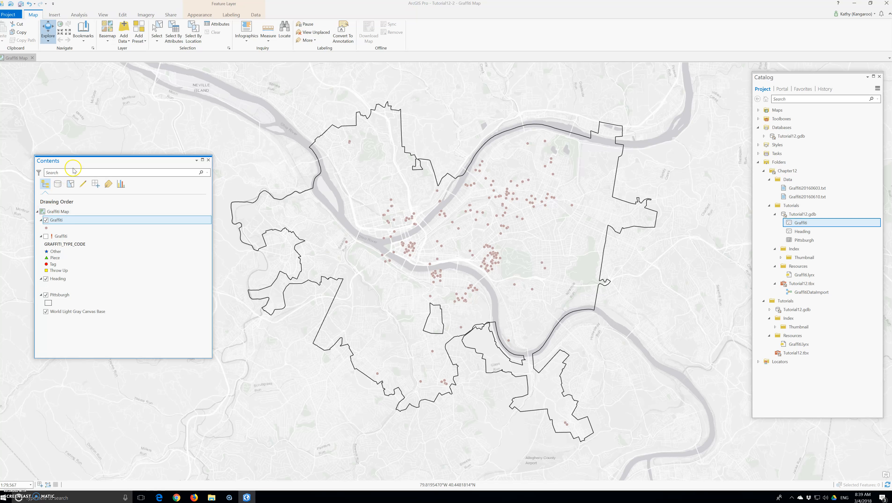
pyautogui.click(5, 14)
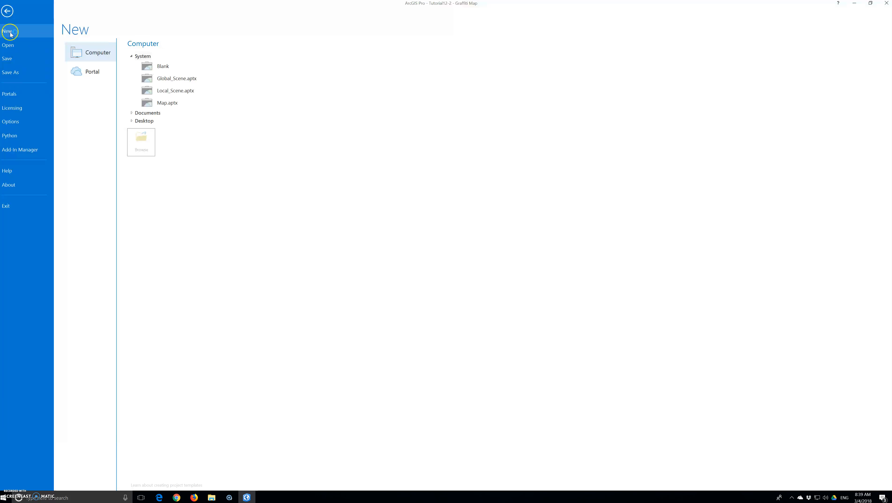
pyautogui.click(10, 58)
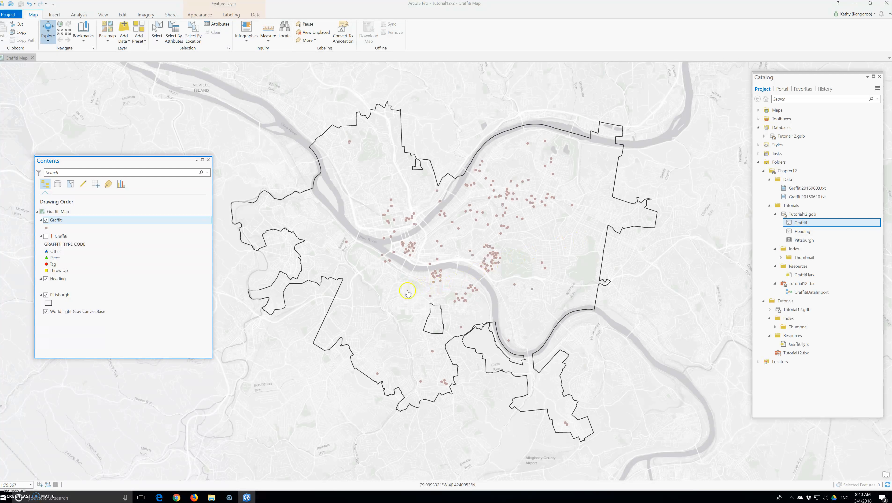
# - Start sharing the Graffiti Map as a web layer and enter the summary "Twelve weeks of graffiti data"
pyautogui.rightClick(56, 223)
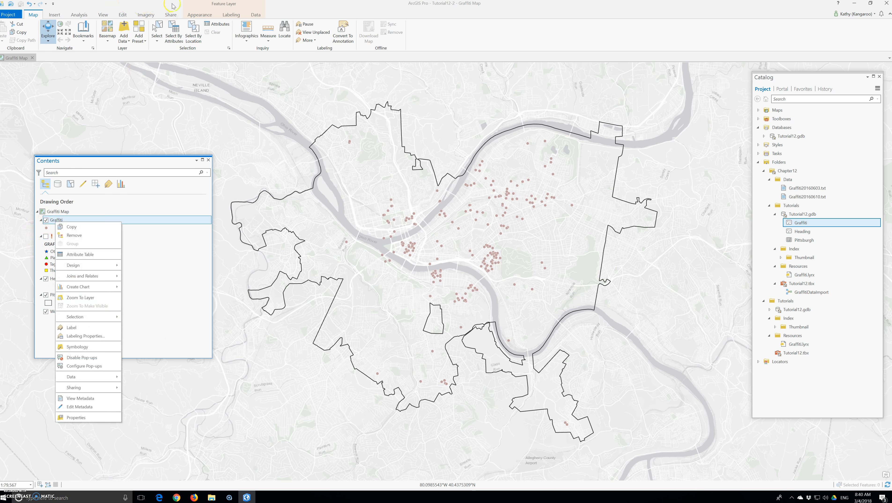
pyautogui.click(171, 14)
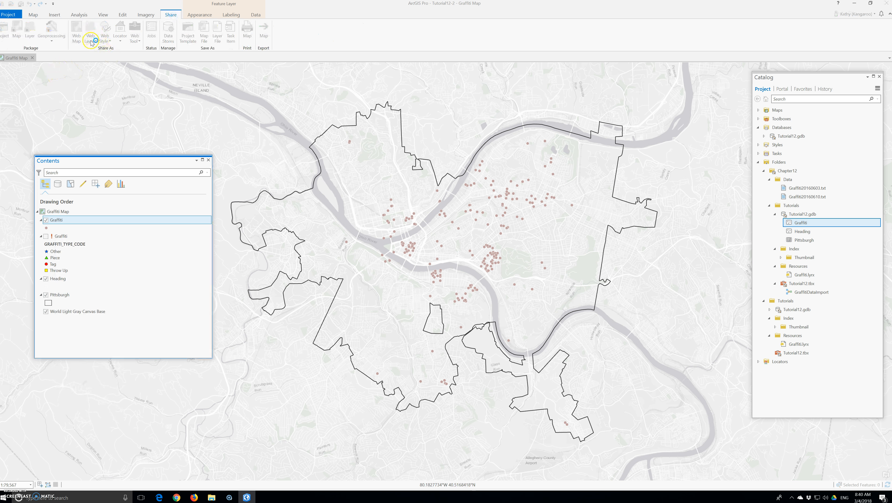
pyautogui.click(92, 39)
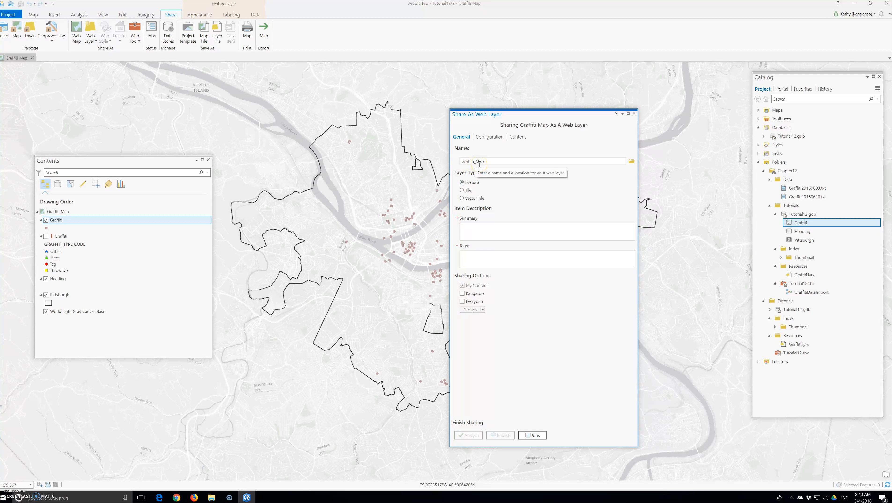
pyautogui.click(484, 225)
pyautogui.click(482, 233)
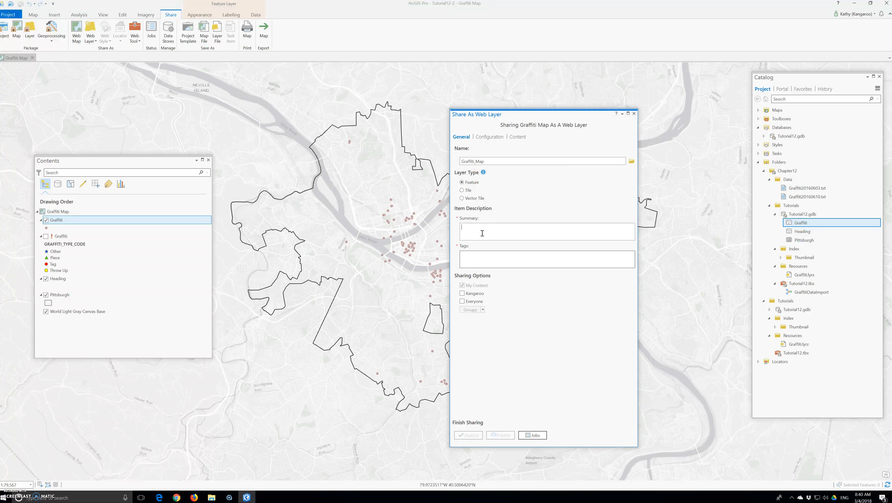
pyautogui.click(481, 232)
pyautogui.press('Tab')
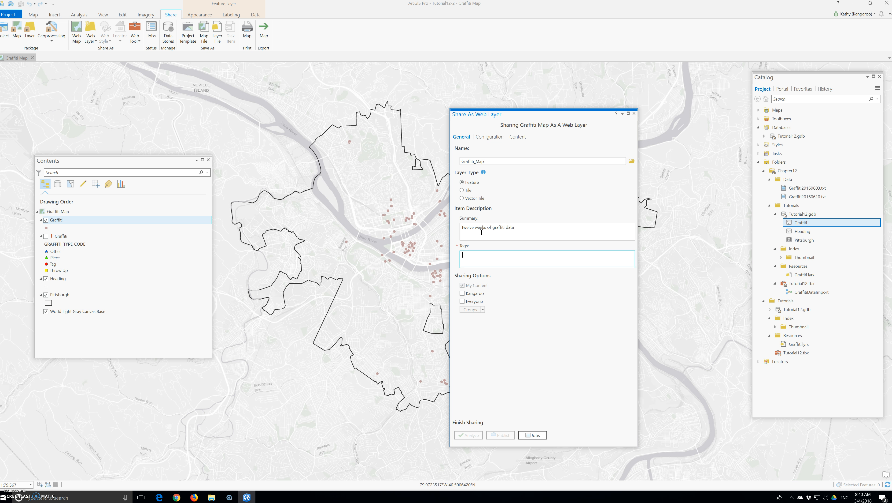
# - Add the tags pittsburgh and graffiti to the web layer's item description
pyautogui.write('P')
pyautogui.press('Return')
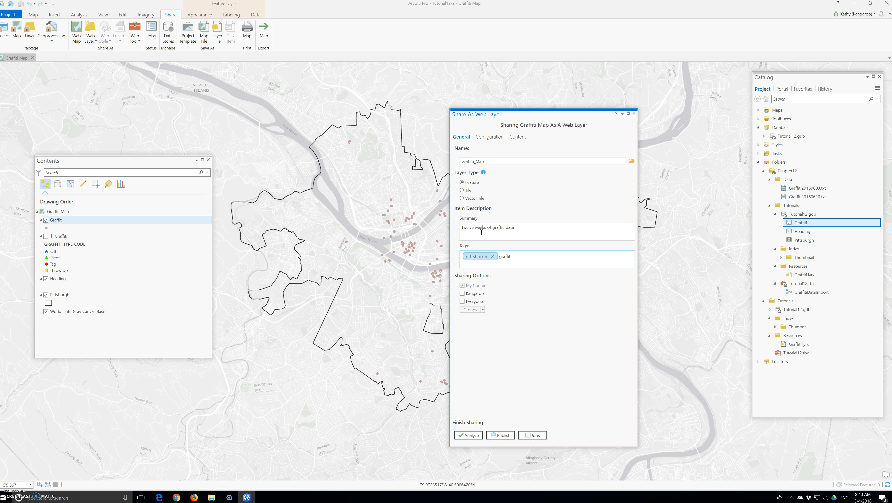
pyautogui.press('Return')
# - Share the web layer with Kangaroo and Everyone, and analyze it for publishing problems
pyautogui.click(462, 294)
pyautogui.click(463, 301)
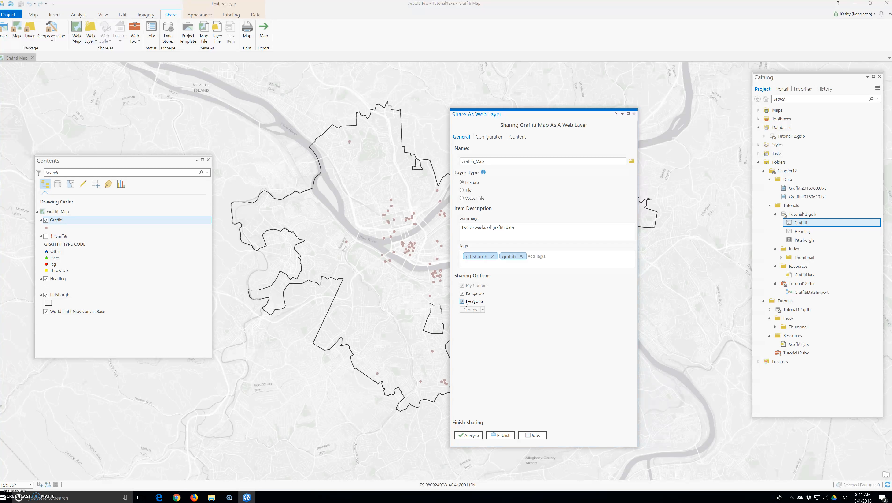
pyautogui.click(477, 435)
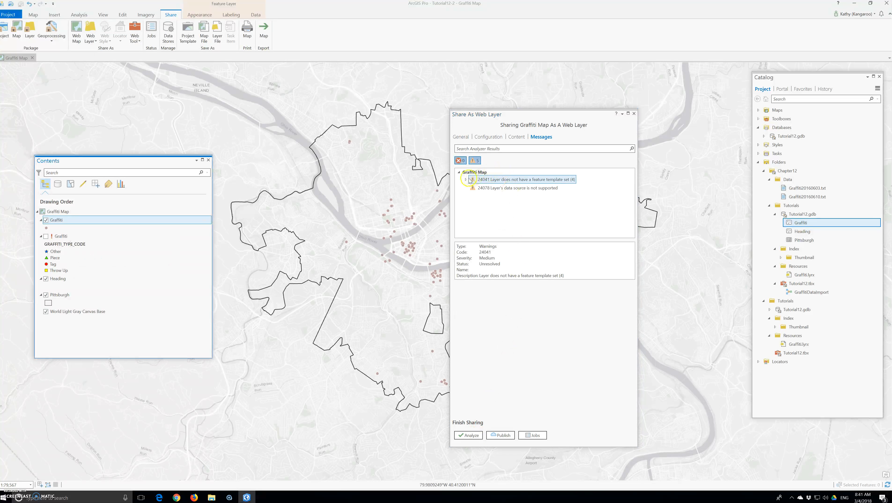
# - Publish the Graffiti_Map web layer and return to its general sharing settings
pyautogui.click(499, 435)
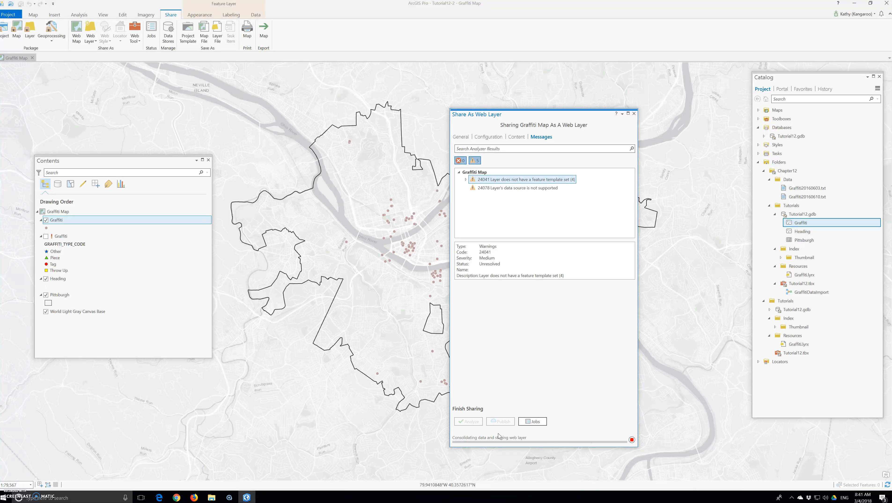
pyautogui.click(501, 429)
pyautogui.click(461, 137)
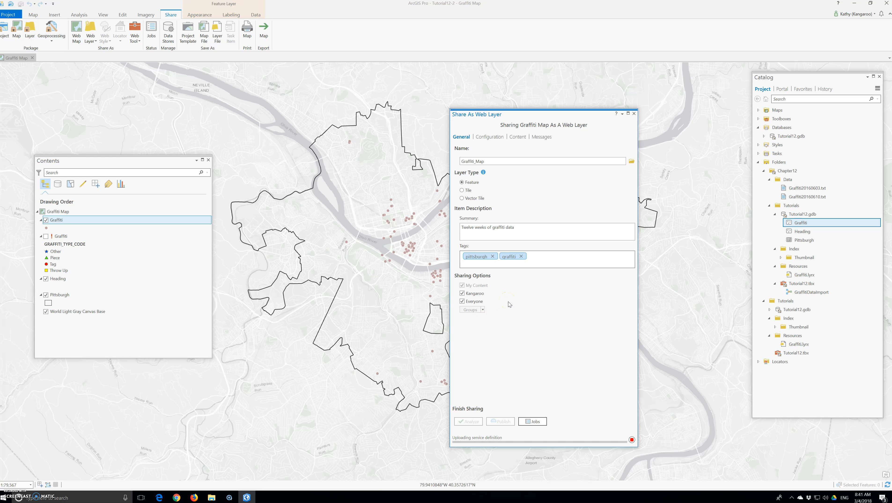
pyautogui.click(318, 347)
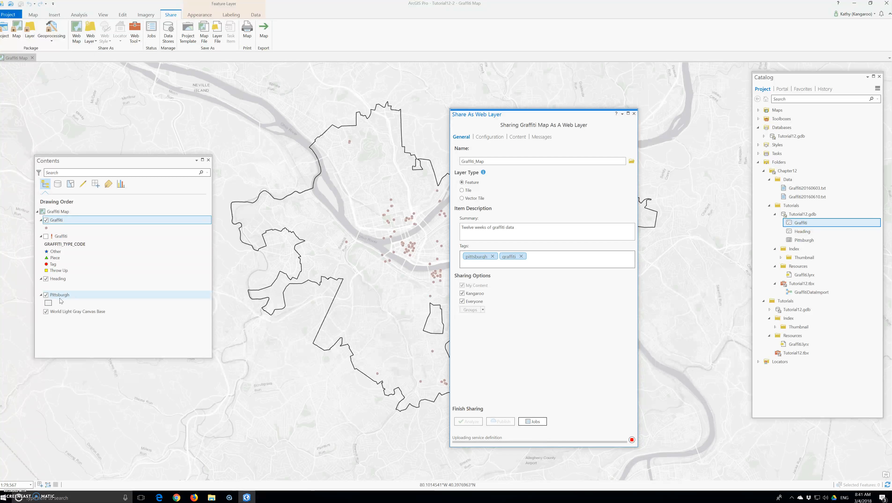
pyautogui.click(202, 328)
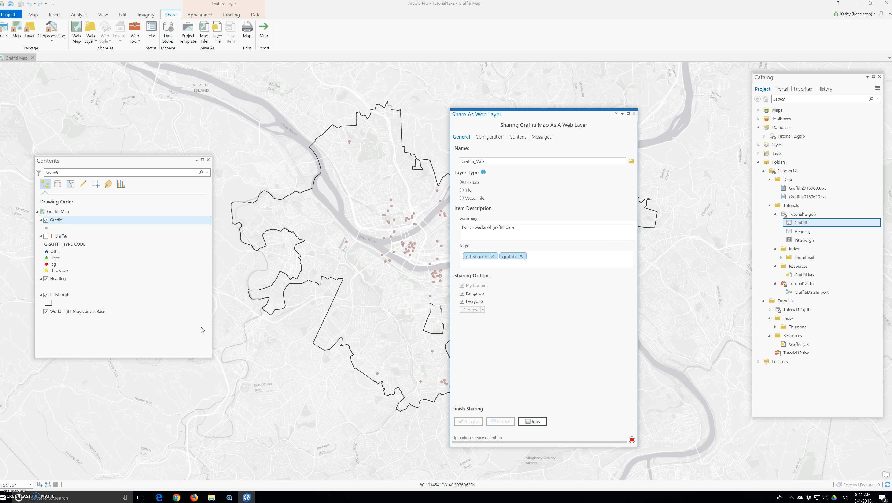
pyautogui.click(105, 327)
pyautogui.click(62, 280)
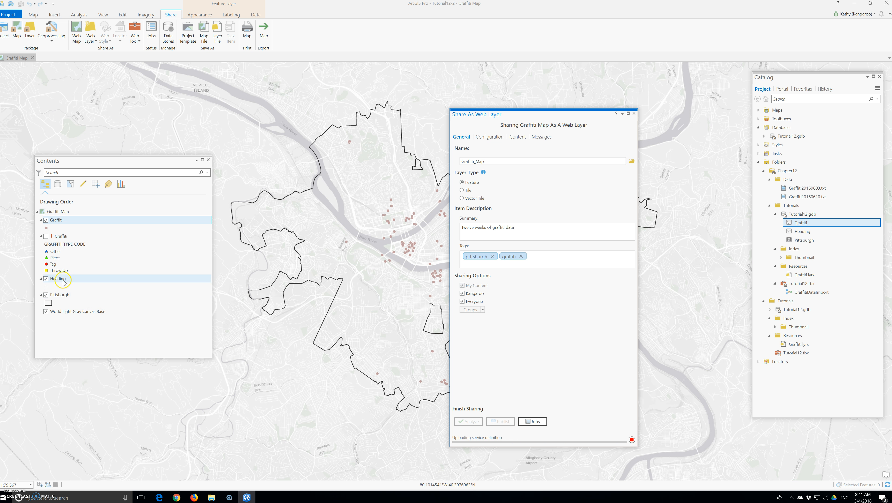
pyautogui.click(68, 295)
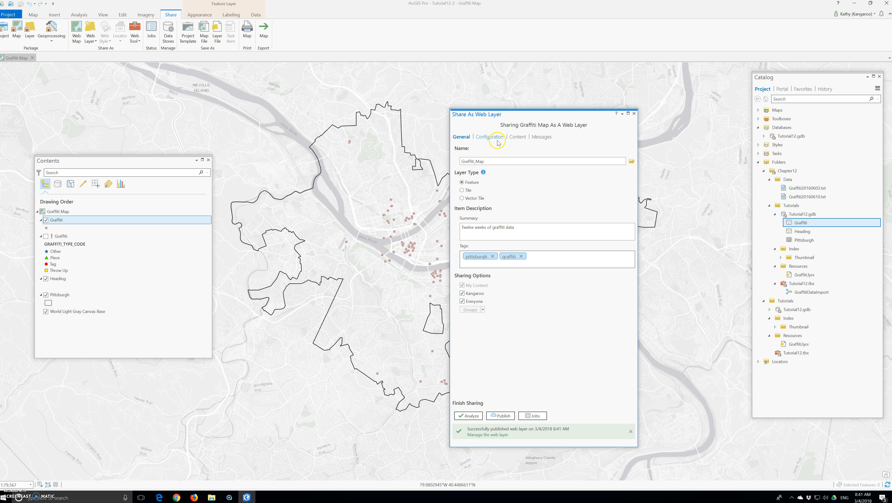
# - Close the completed sharing, select the Heading layer, and start sharing another web layer with its name replaced by "Headi"
pyautogui.click(635, 113)
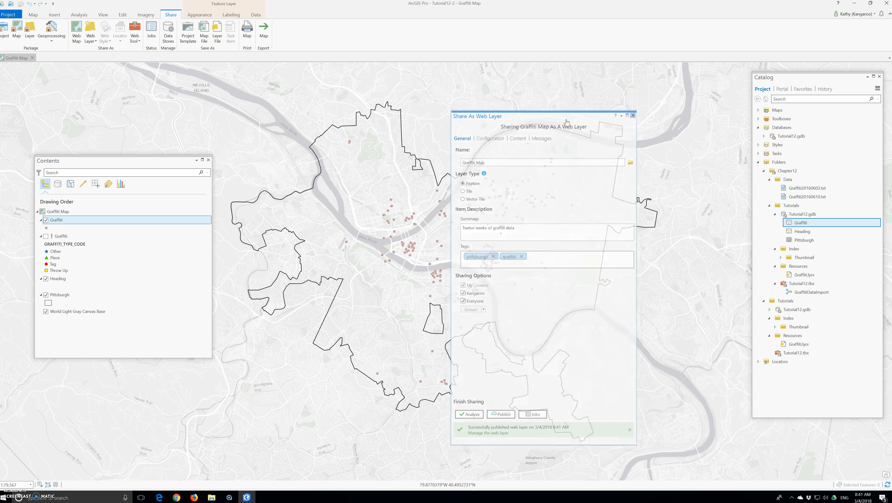
pyautogui.rightClick(59, 284)
pyautogui.click(60, 279)
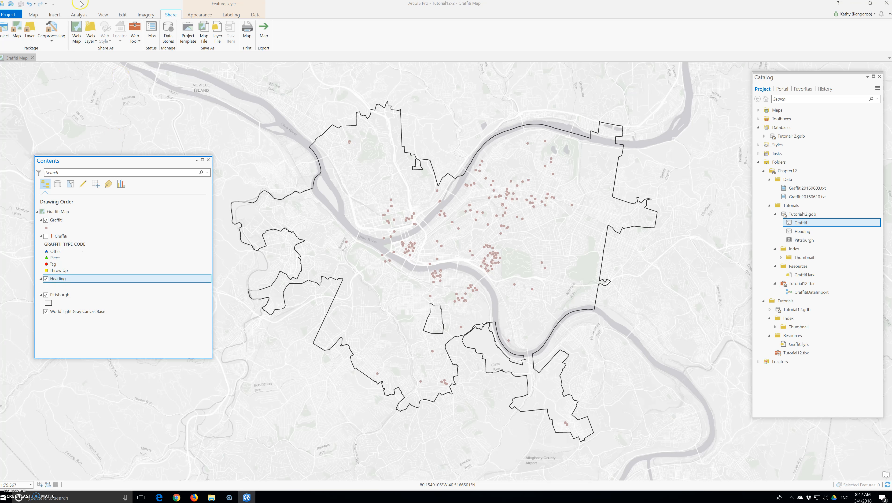
pyautogui.click(89, 30)
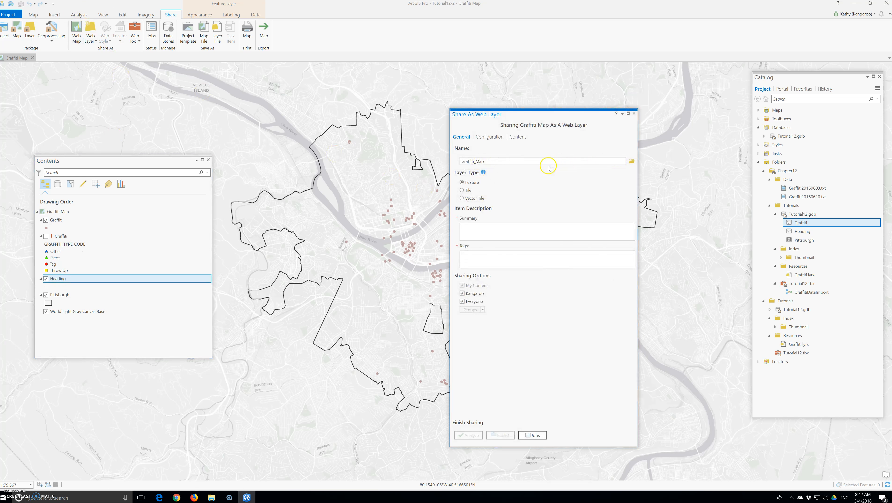
pyautogui.doubleClick(481, 161)
pyautogui.write('Headi')
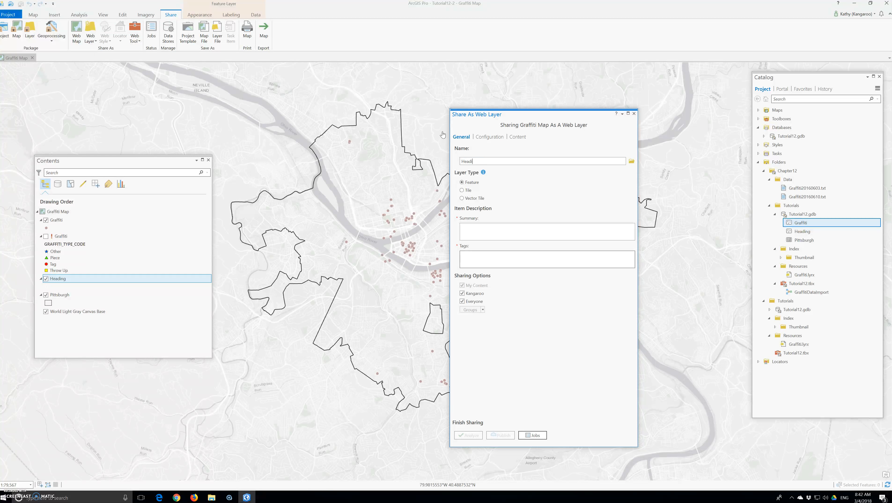